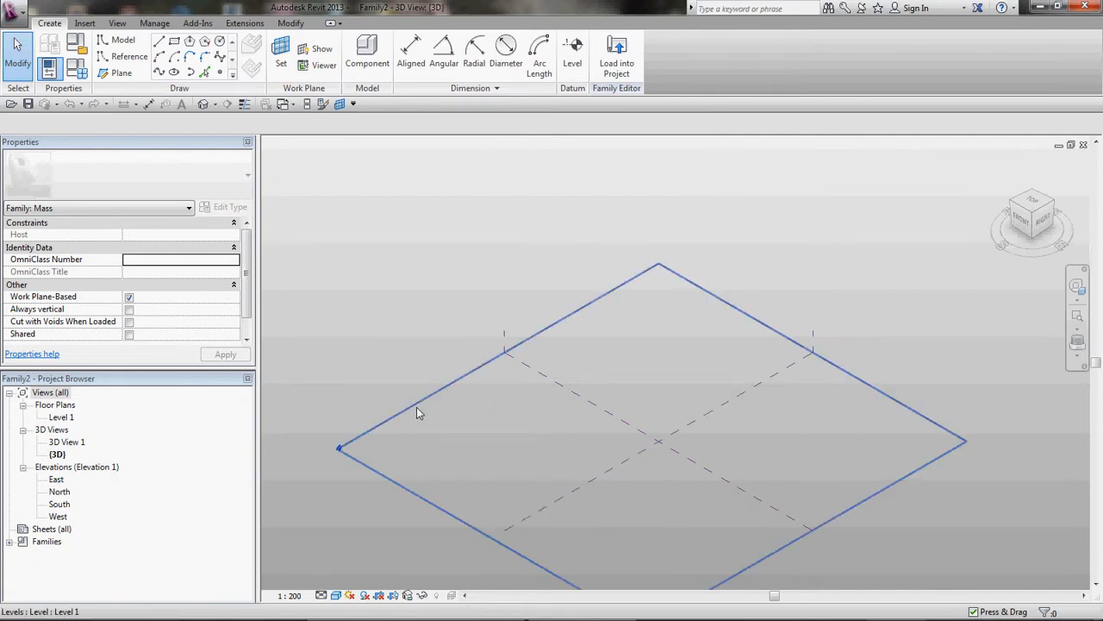
# Step: Place five reference points on the center left/right reference plane, forming a rough arc
pyautogui.click(549, 507)
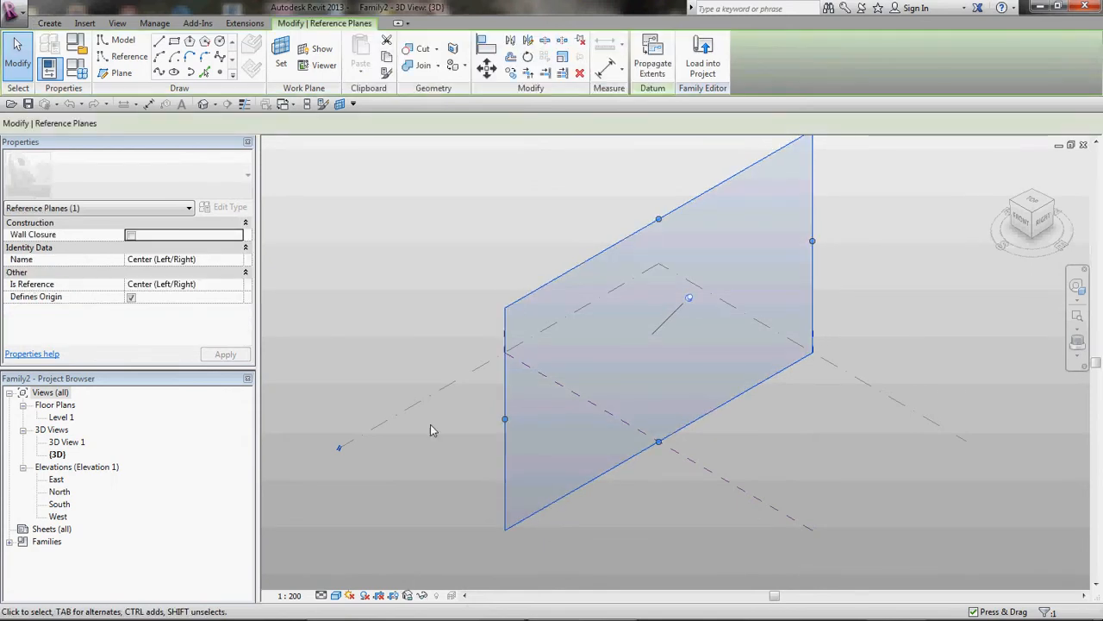
pyautogui.click(129, 56)
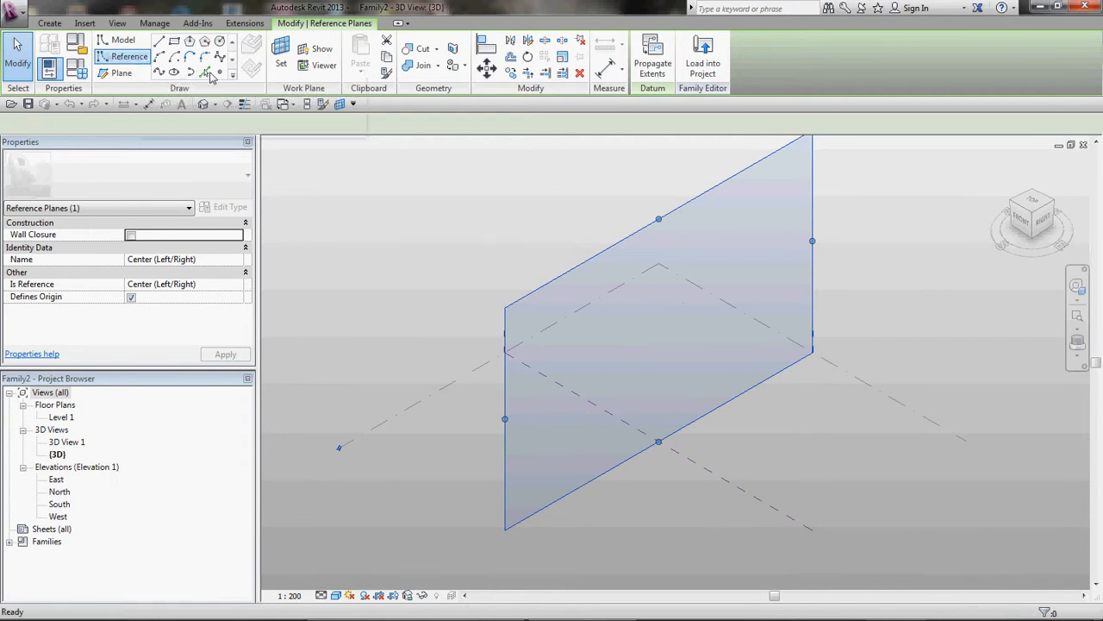
pyautogui.click(532, 508)
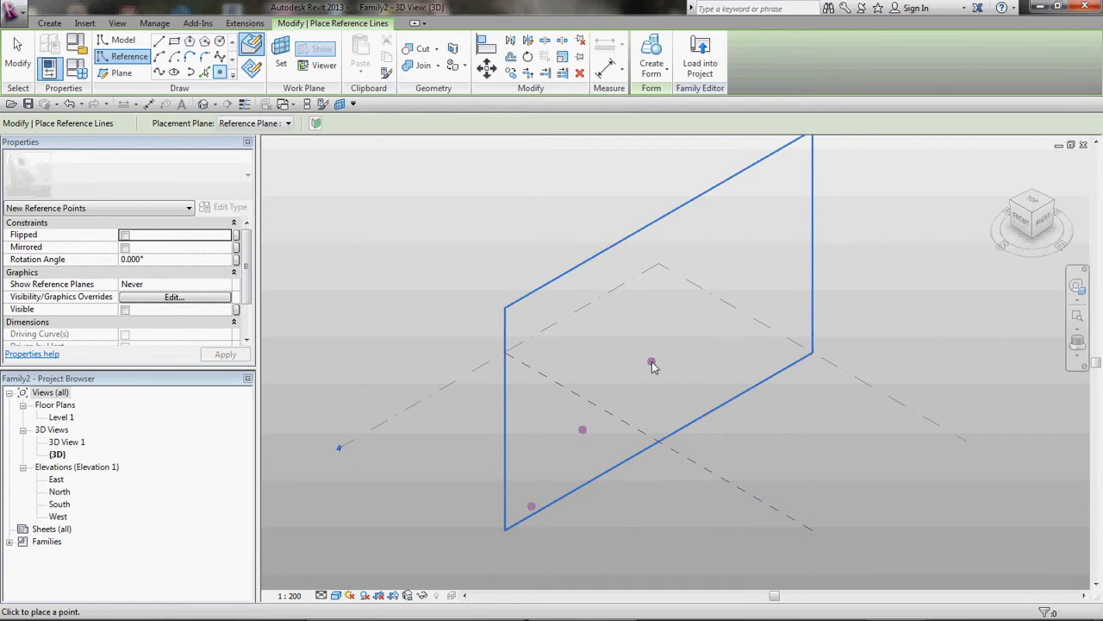
pyautogui.click(652, 362)
pyautogui.click(732, 343)
pyautogui.click(800, 356)
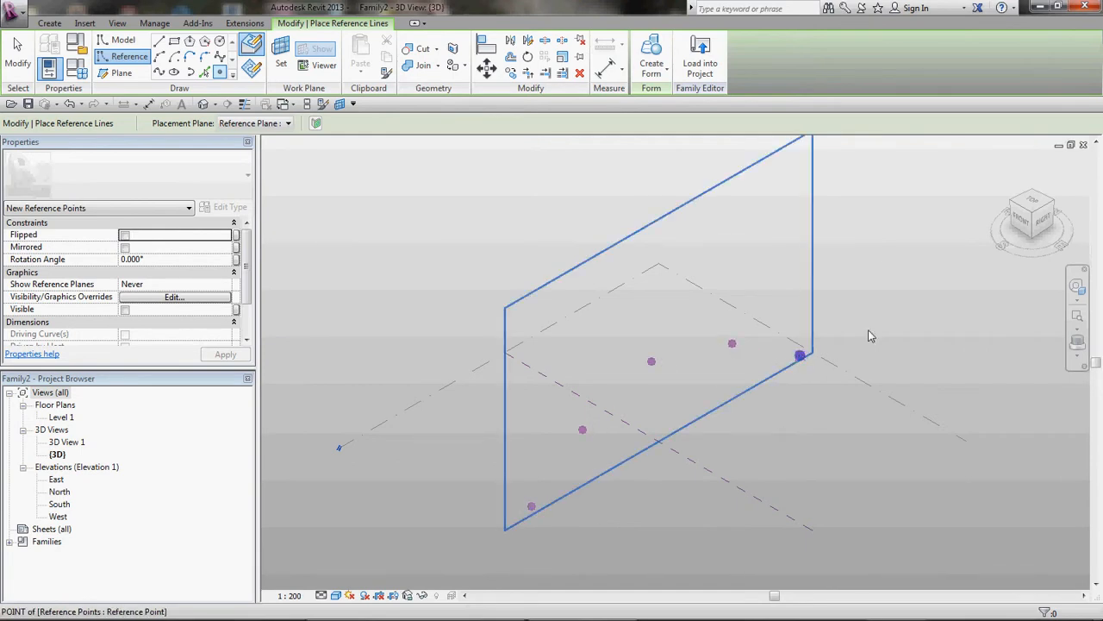
pyautogui.press('Escape')
# Step: In the right view, move the two end reference points down onto the level line
pyautogui.click(1045, 221)
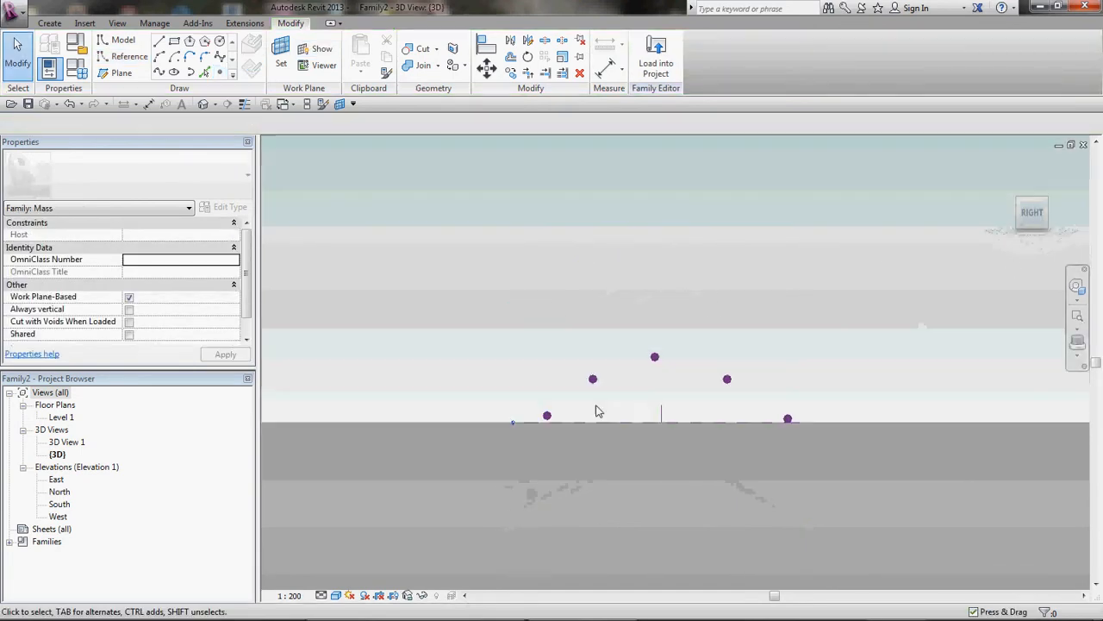
pyautogui.click(489, 478)
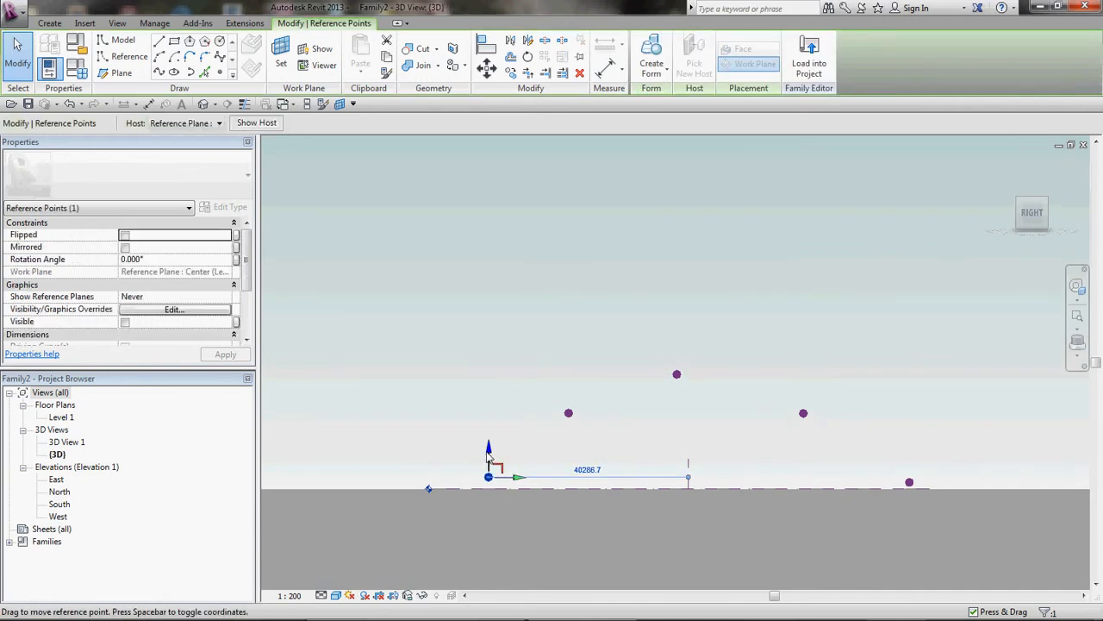
pyautogui.moveTo(490, 449); pyautogui.dragTo(492, 463)
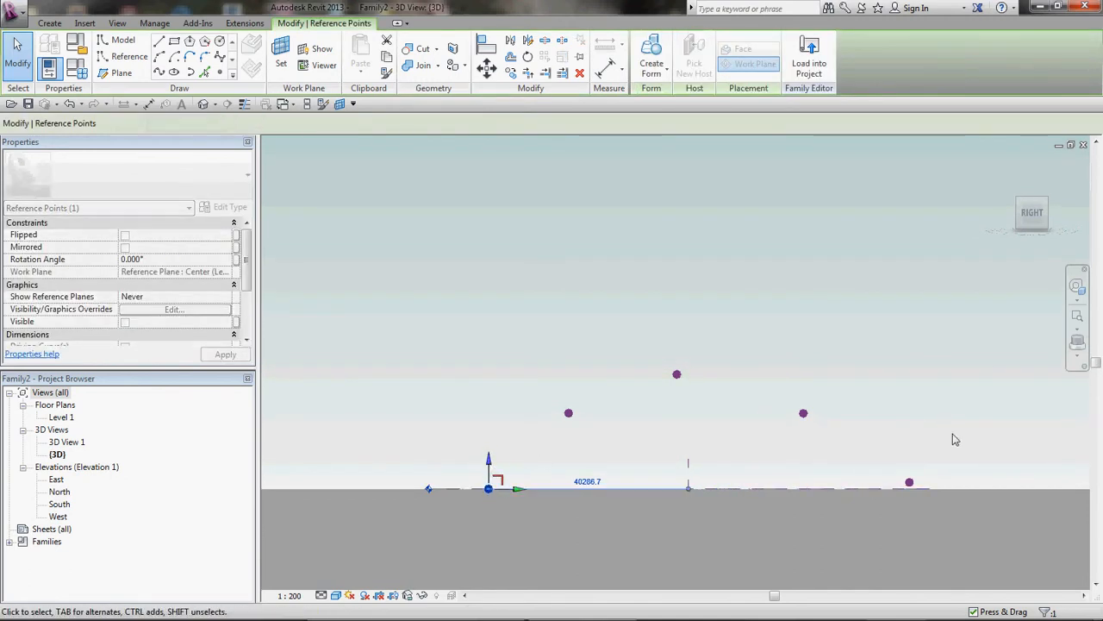
pyautogui.click(909, 480)
pyautogui.moveTo(911, 457); pyautogui.dragTo(913, 464)
pyautogui.click(887, 396)
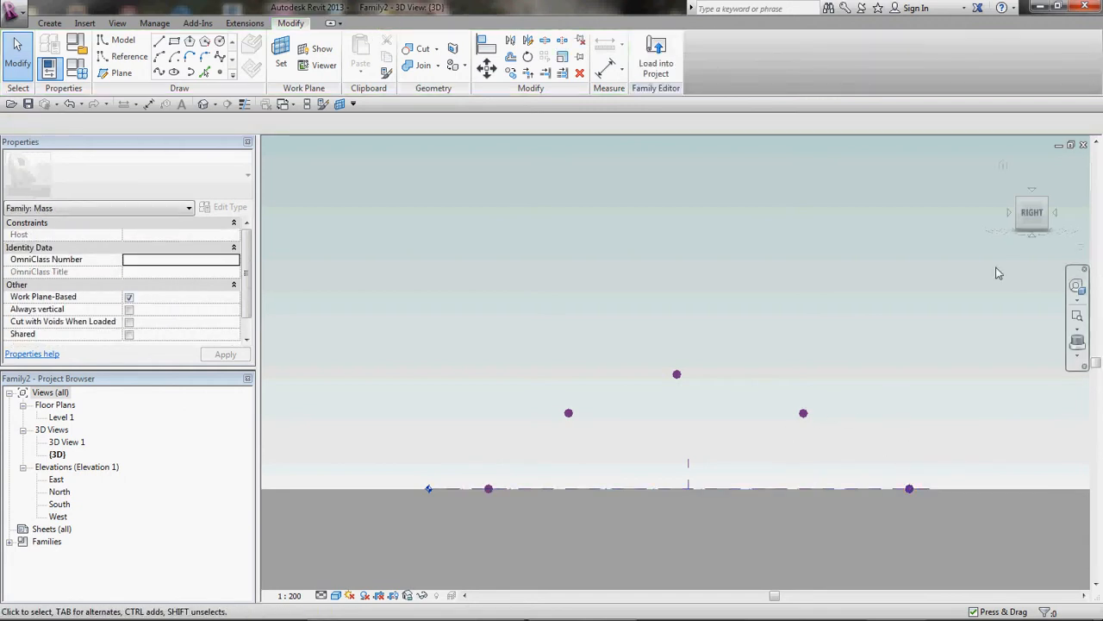
# Step: Move the three middle reference points 5000 upward
pyautogui.moveTo(561, 438); pyautogui.dragTo(866, 352)
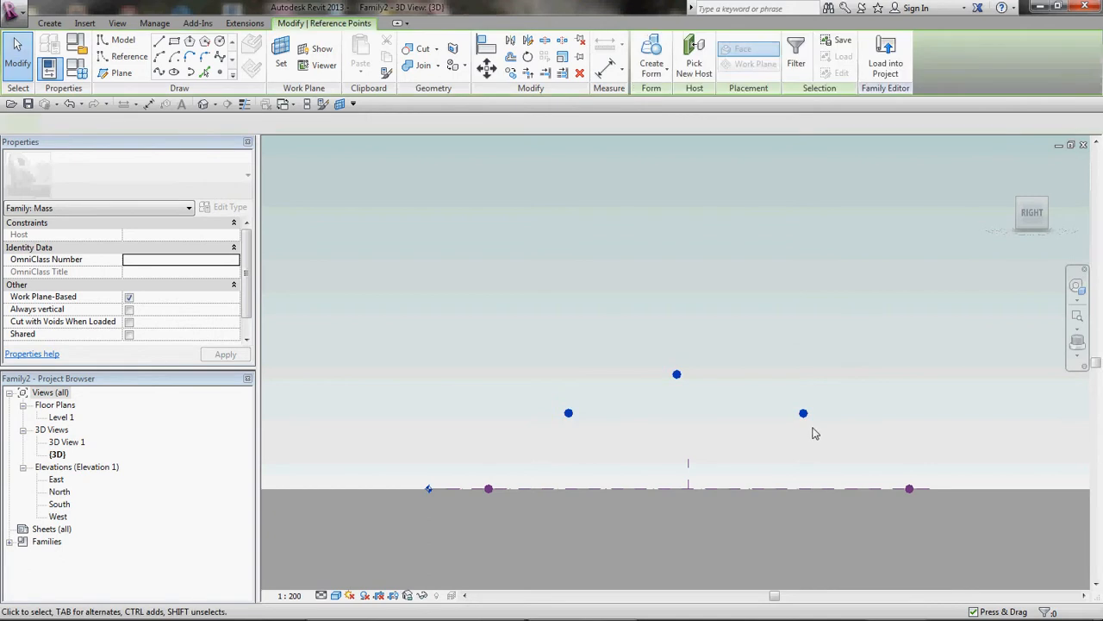
pyautogui.click(663, 284)
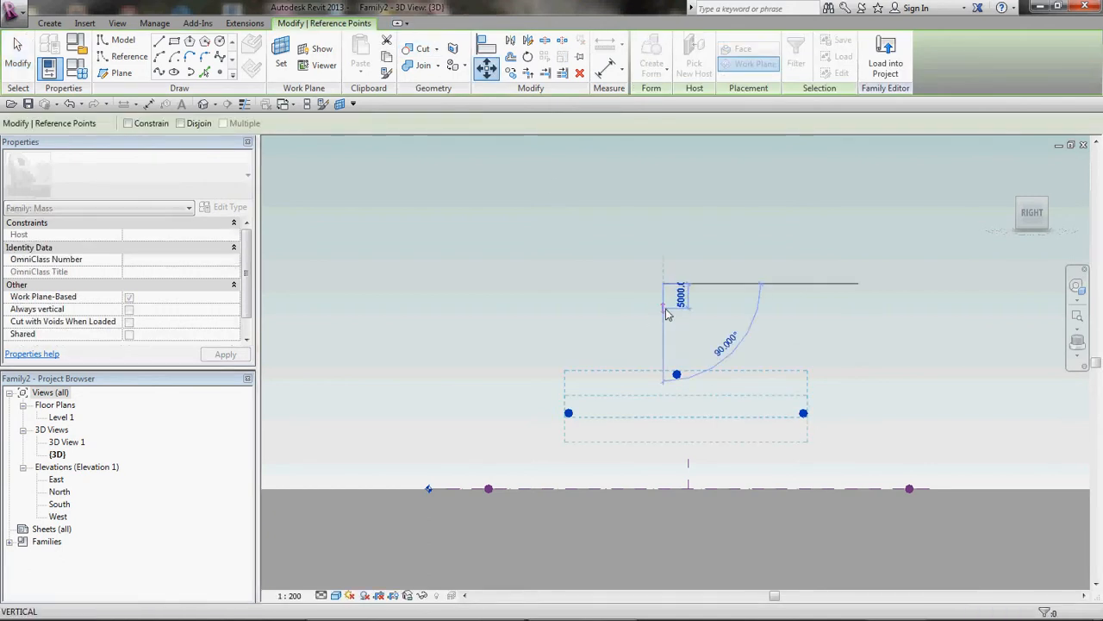
pyautogui.click(665, 309)
pyautogui.press('Escape')
# Step: Create a spline through all five reference points
pyautogui.click(1020, 203)
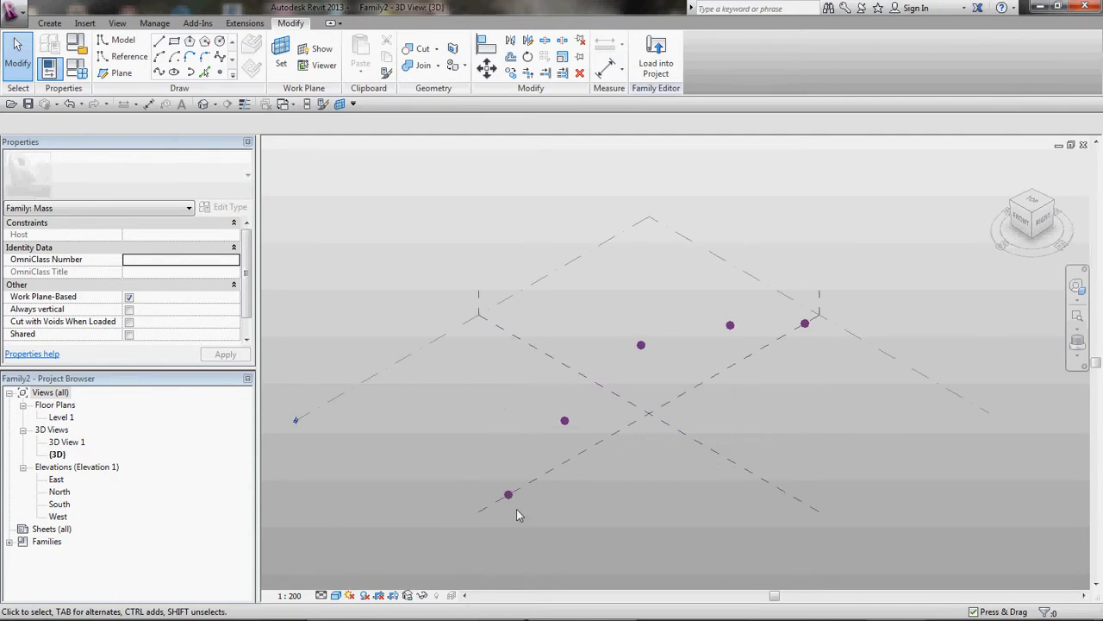
pyautogui.moveTo(498, 519); pyautogui.dragTo(837, 312)
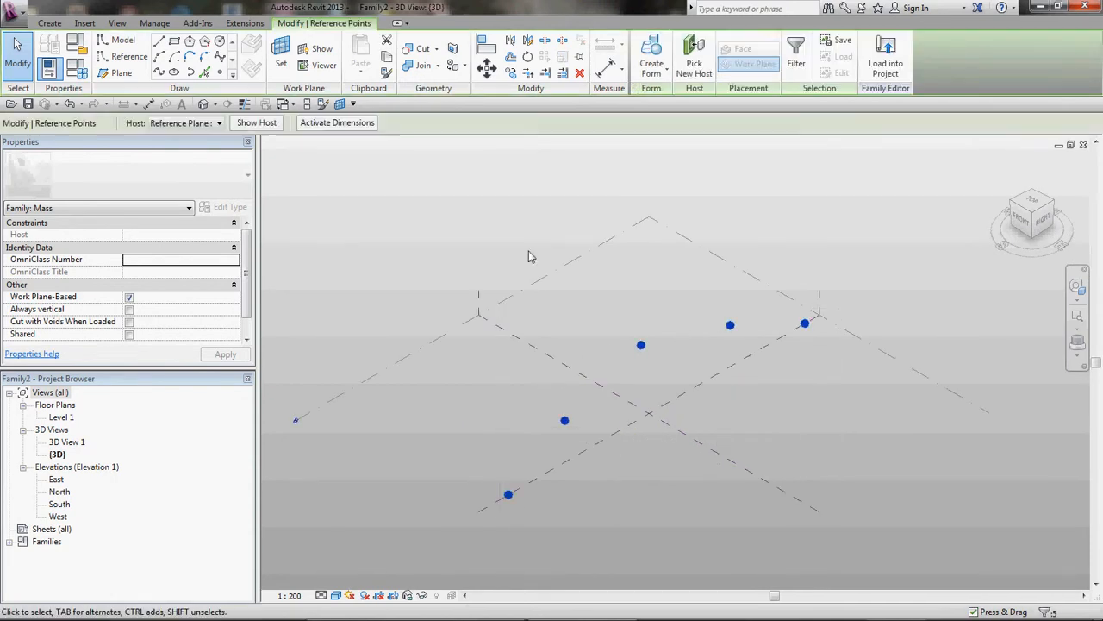
pyautogui.click(159, 73)
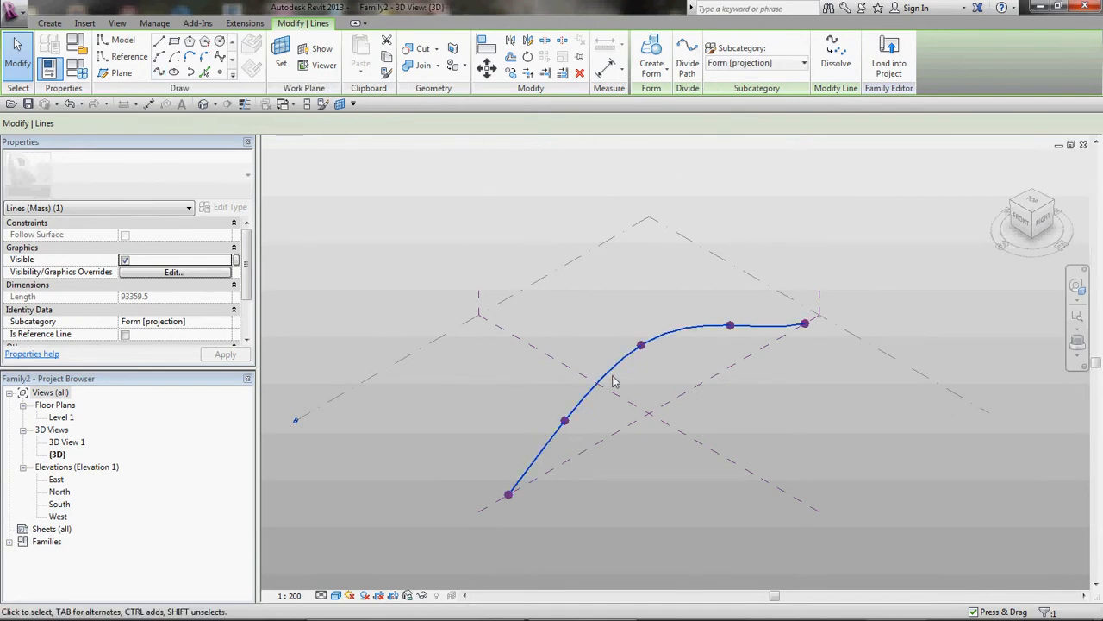
# Step: Turn the spline into a reference line
pyautogui.scroll(-2, 138, 285)
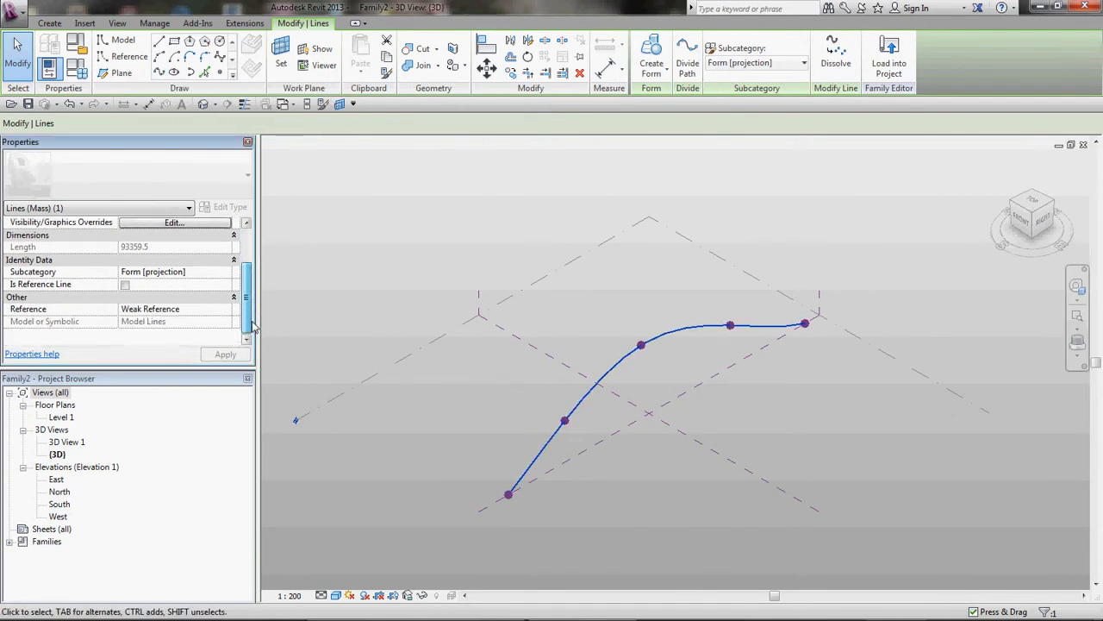
pyautogui.click(125, 285)
pyautogui.click(439, 269)
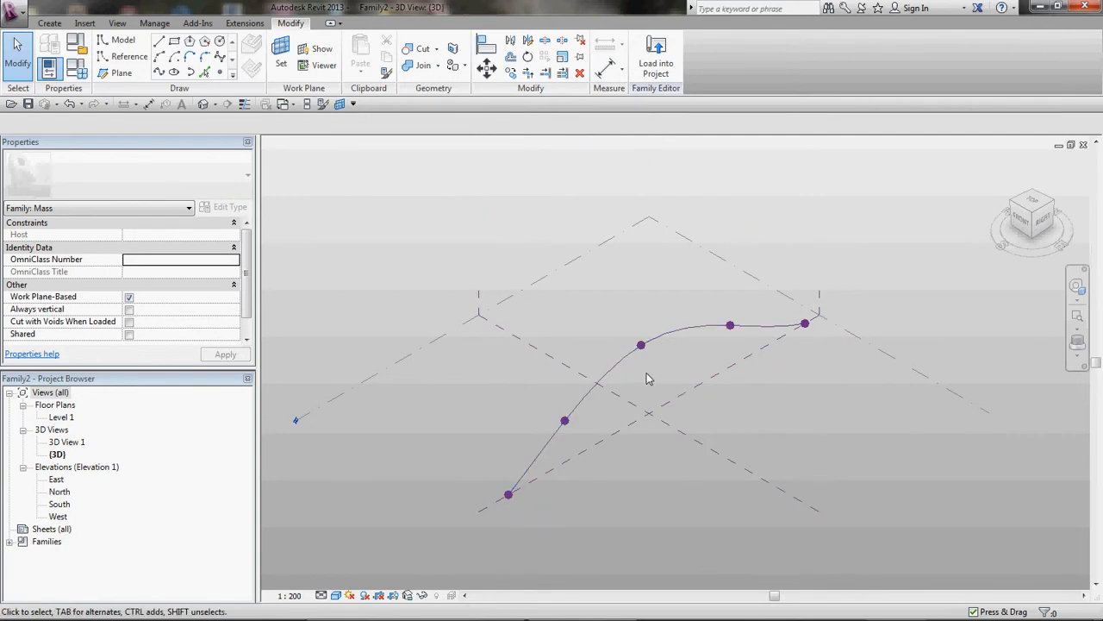
# Step: Filter the selection to the reference points and set them to always show reference planes, without the normal reference plane
pyautogui.moveTo(509, 515); pyautogui.dragTo(849, 315)
pyautogui.click(715, 59)
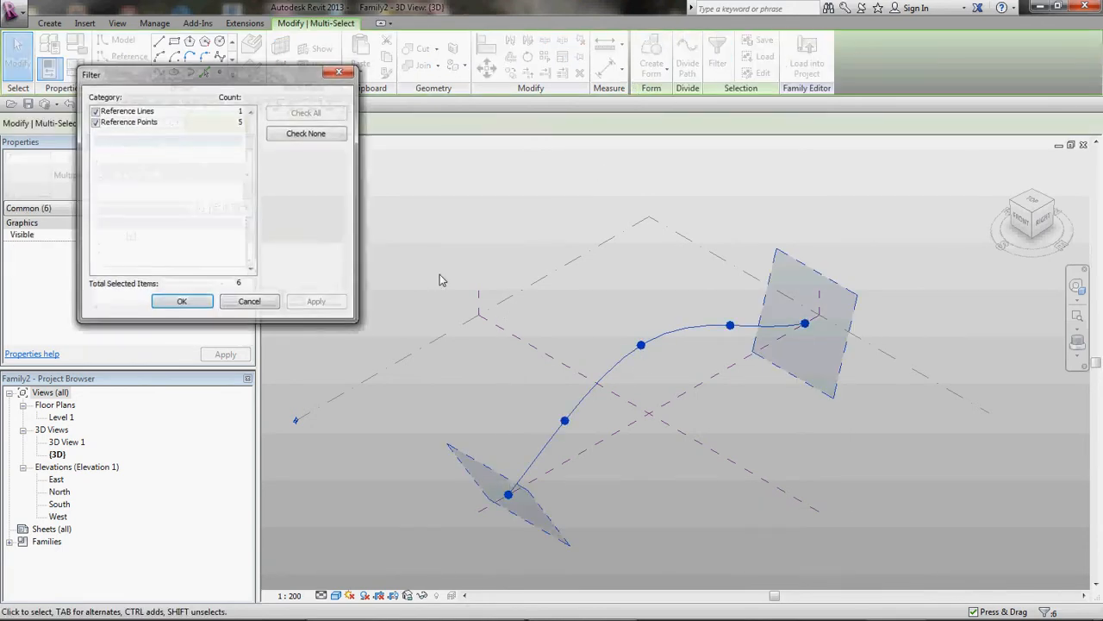
pyautogui.click(96, 111)
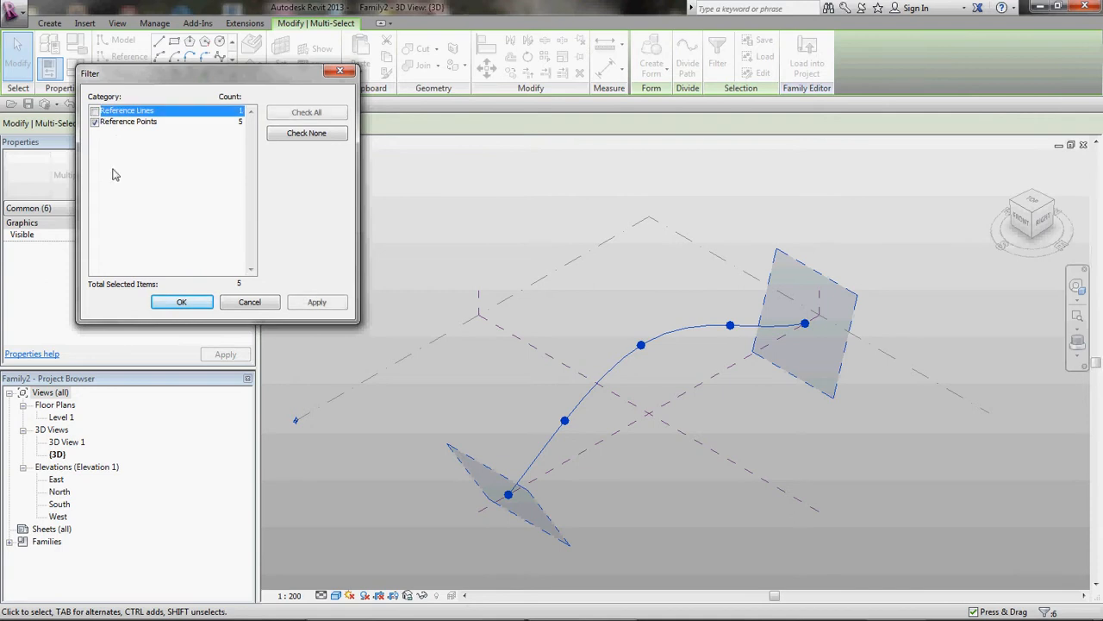
pyautogui.click(185, 303)
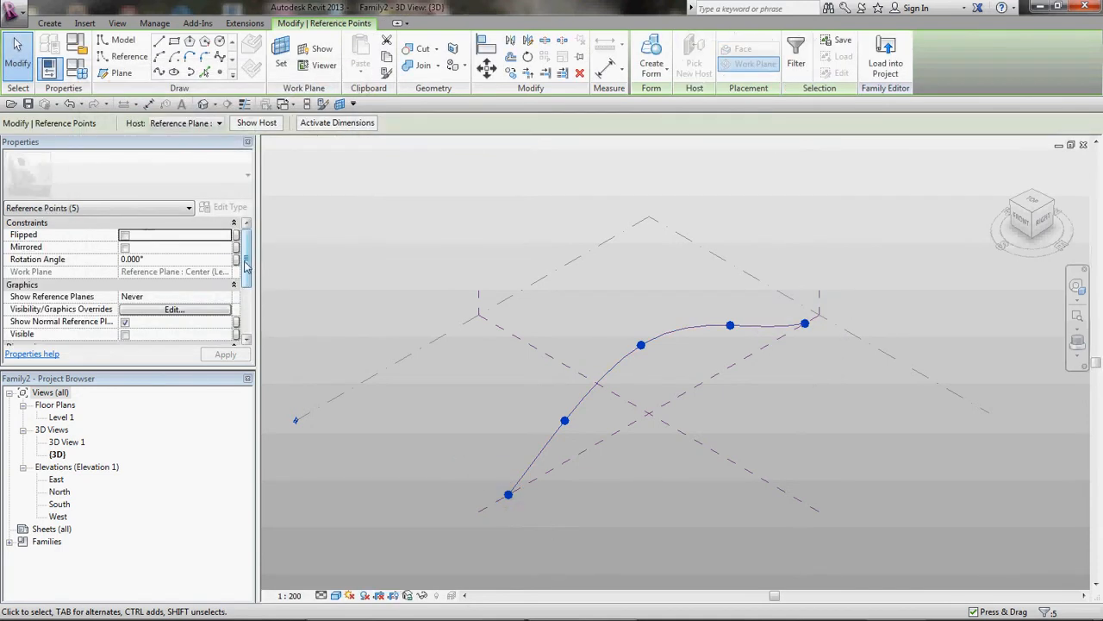
pyautogui.moveTo(245, 263); pyautogui.dragTo(246, 289)
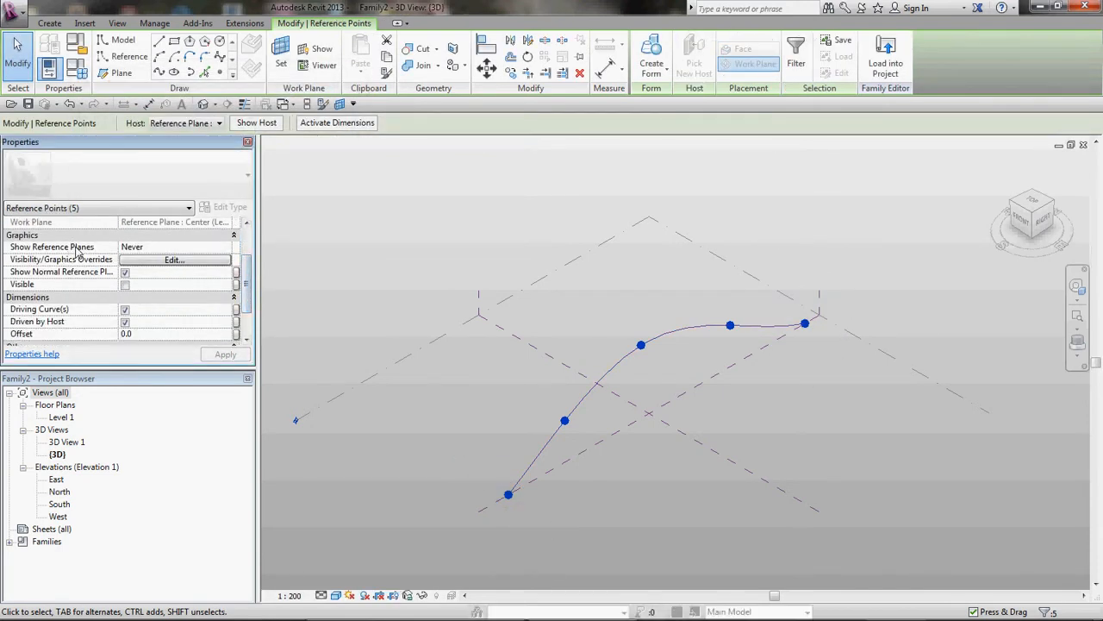
pyautogui.click(226, 248)
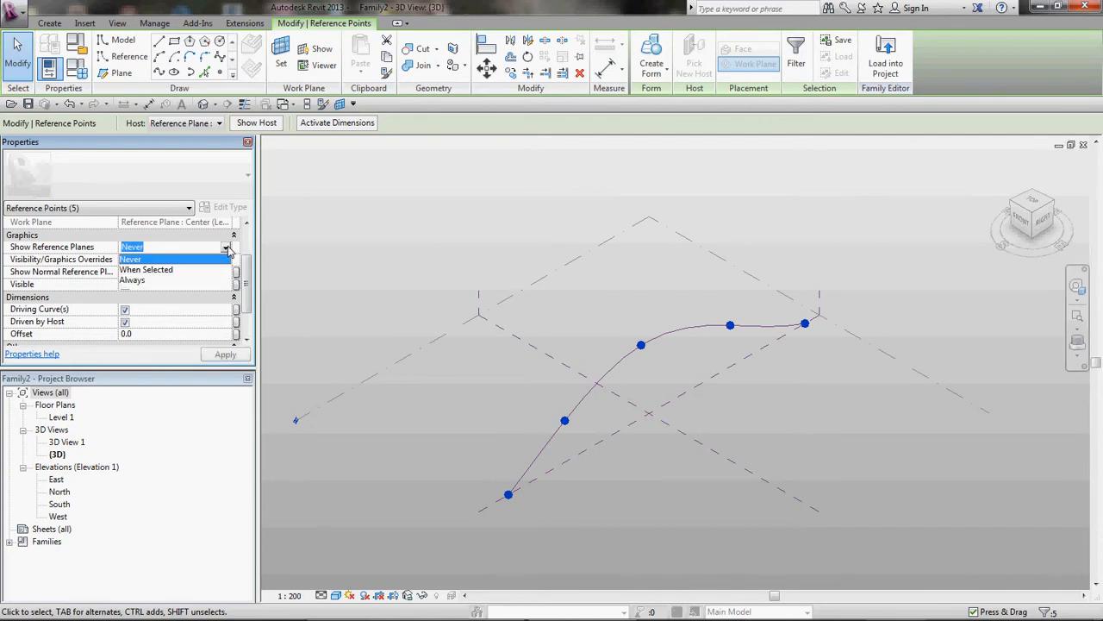
pyautogui.click(134, 280)
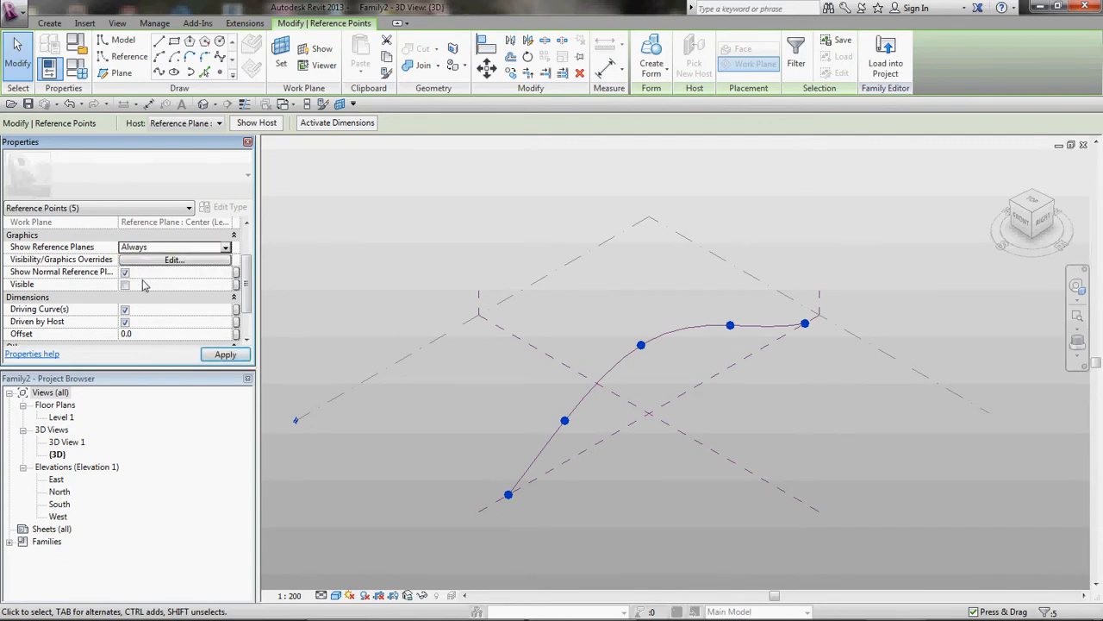
pyautogui.click(228, 355)
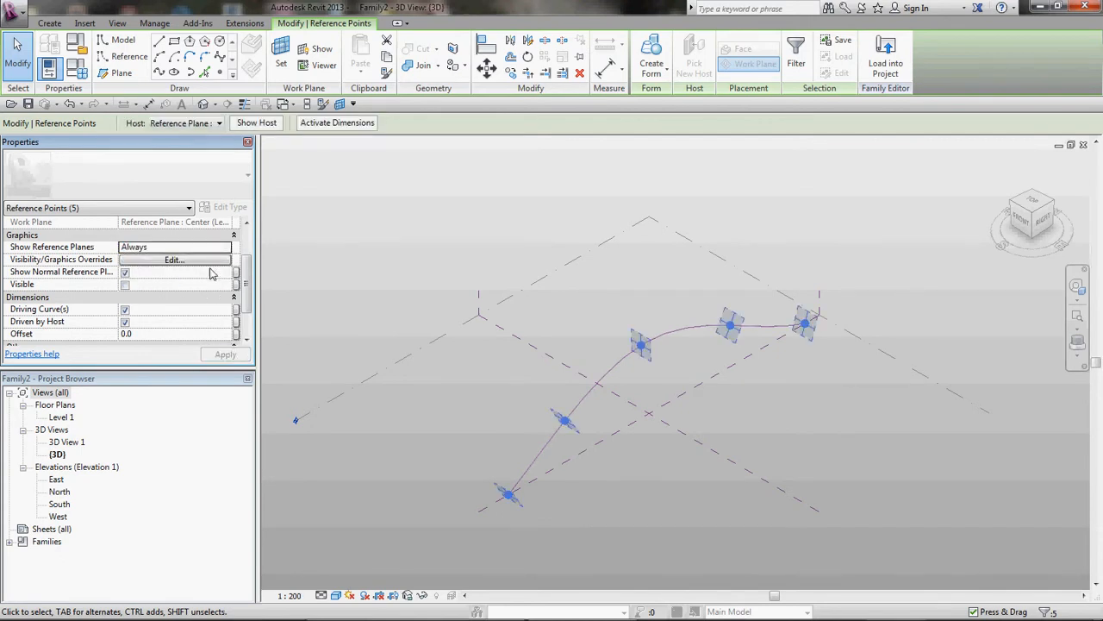
pyautogui.click(125, 272)
pyautogui.click(225, 355)
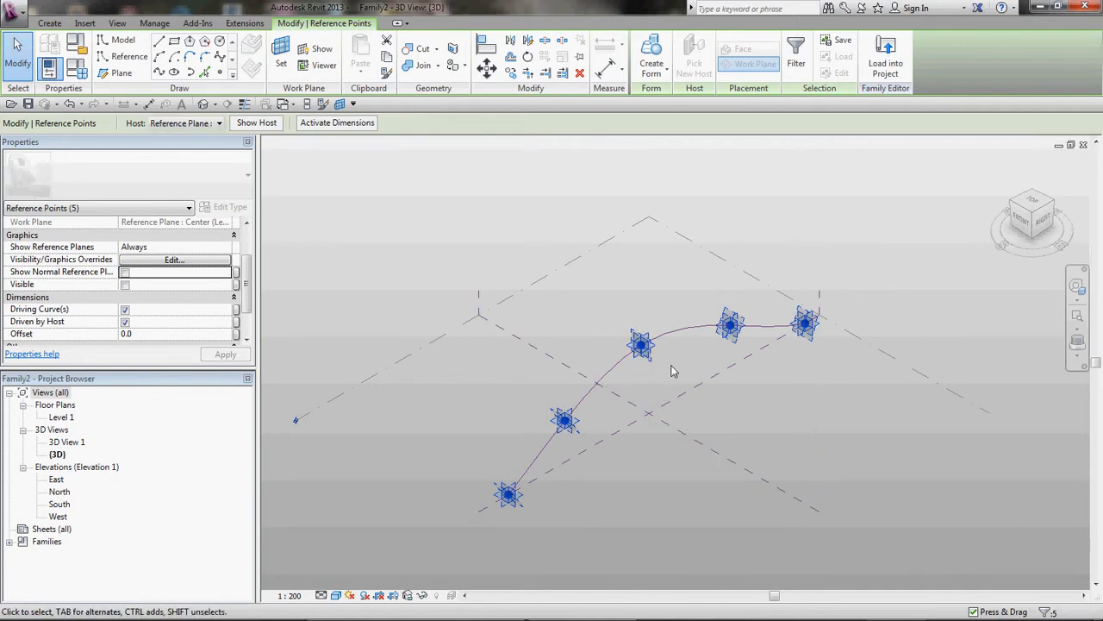
# Step: Set the work plane to the reference plane of the second point along the spline
pyautogui.keyDown('shift'); pyautogui.moveTo(746, 421); pyautogui.dragTo(703, 394, button='middle'); pyautogui.keyUp('shift')
pyautogui.scroll(6, 651, 337)
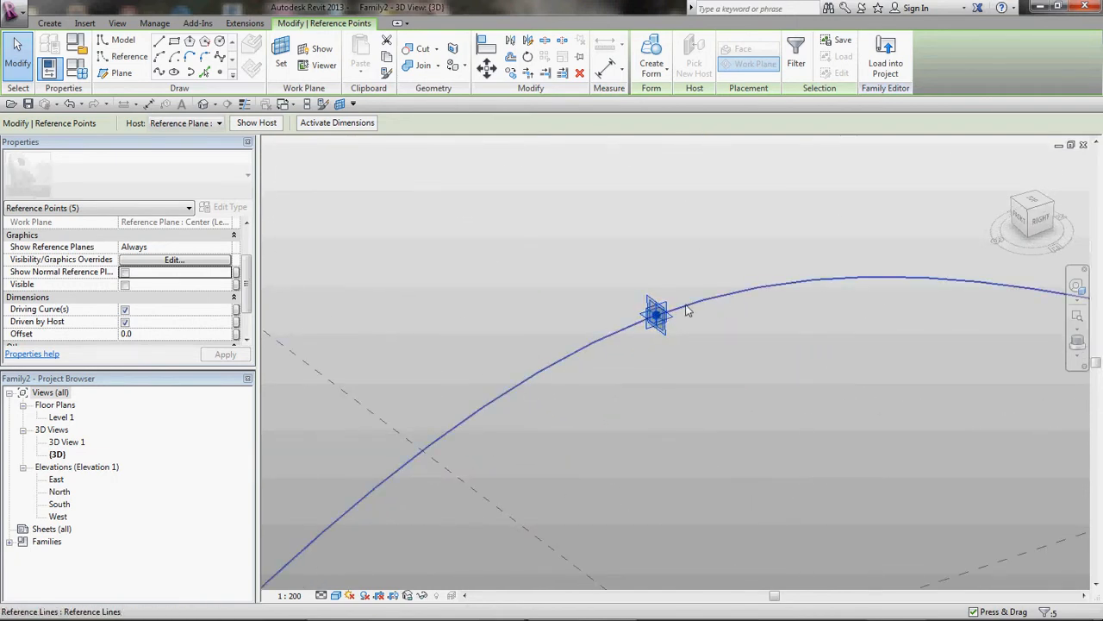
pyautogui.scroll(-3, 681, 312)
pyautogui.scroll(4, 672, 324)
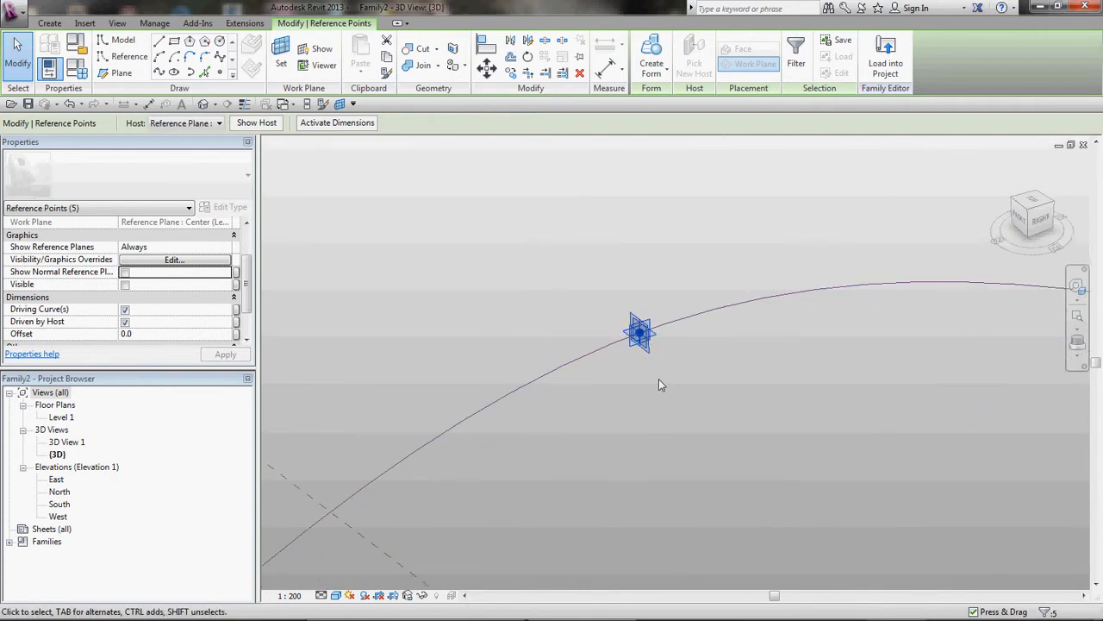
pyautogui.moveTo(538, 263)
pyautogui.keyDown('shift'); pyautogui.mouseDown(button='middle')
pyautogui.moveTo(554, 290)
pyautogui.moveTo(524, 264)
pyautogui.mouseUp(button='middle'); pyautogui.keyUp('shift')
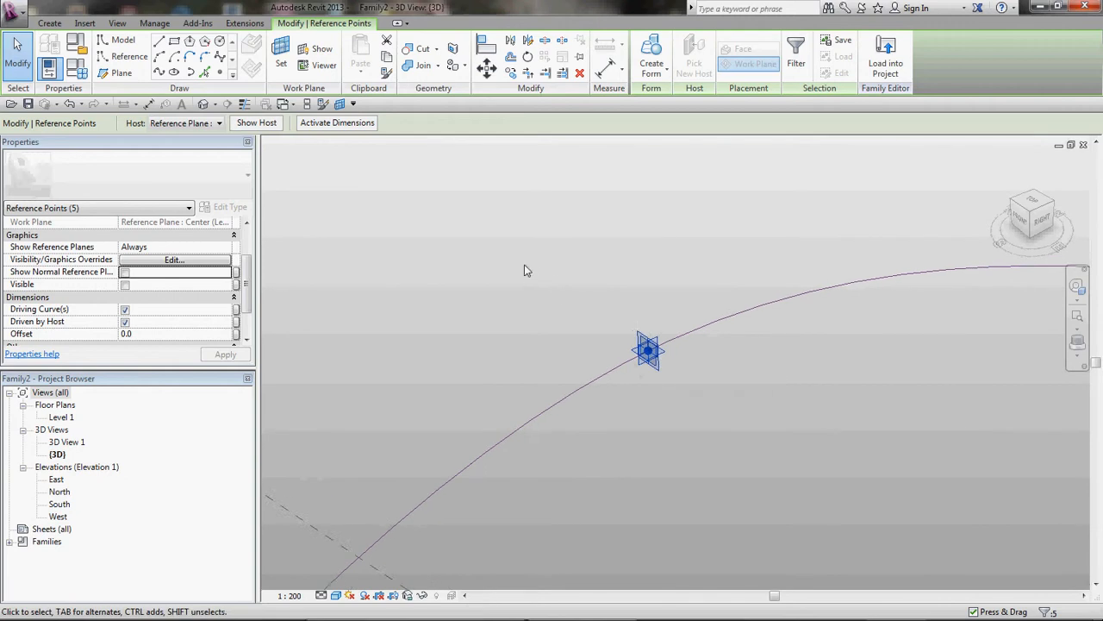
pyautogui.scroll(-2, 524, 276)
pyautogui.scroll(-1, 524, 281)
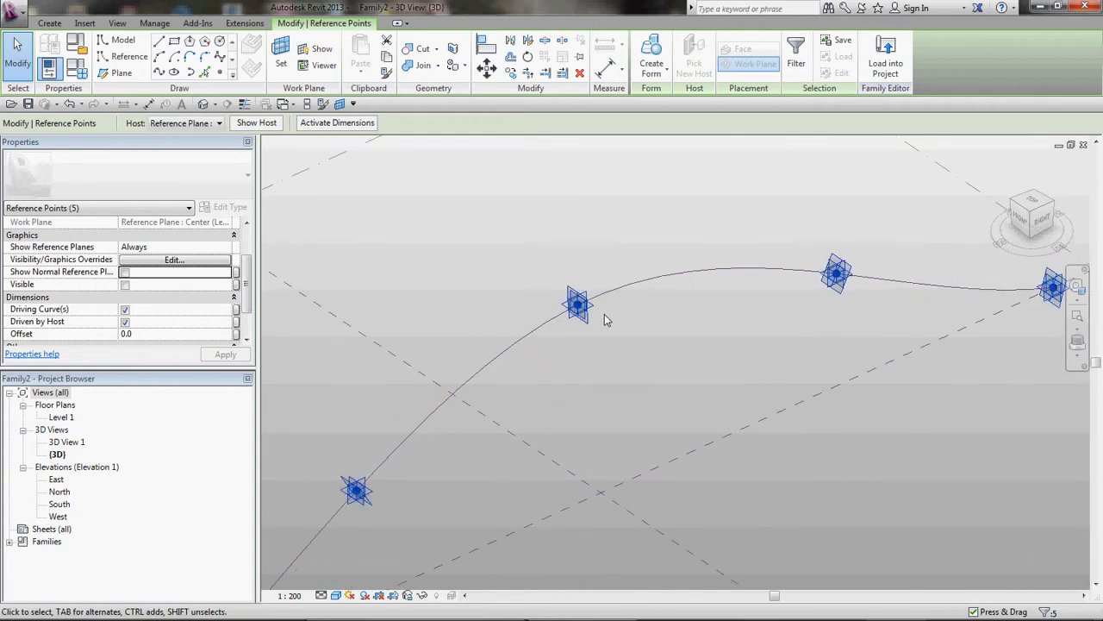
pyautogui.click(281, 53)
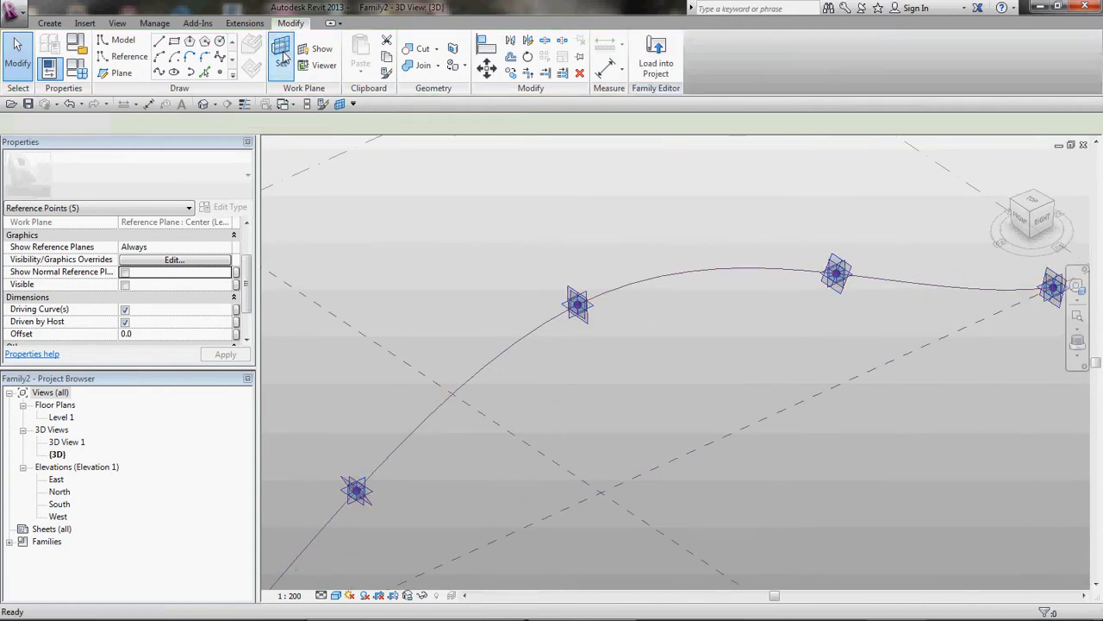
pyautogui.click(595, 310)
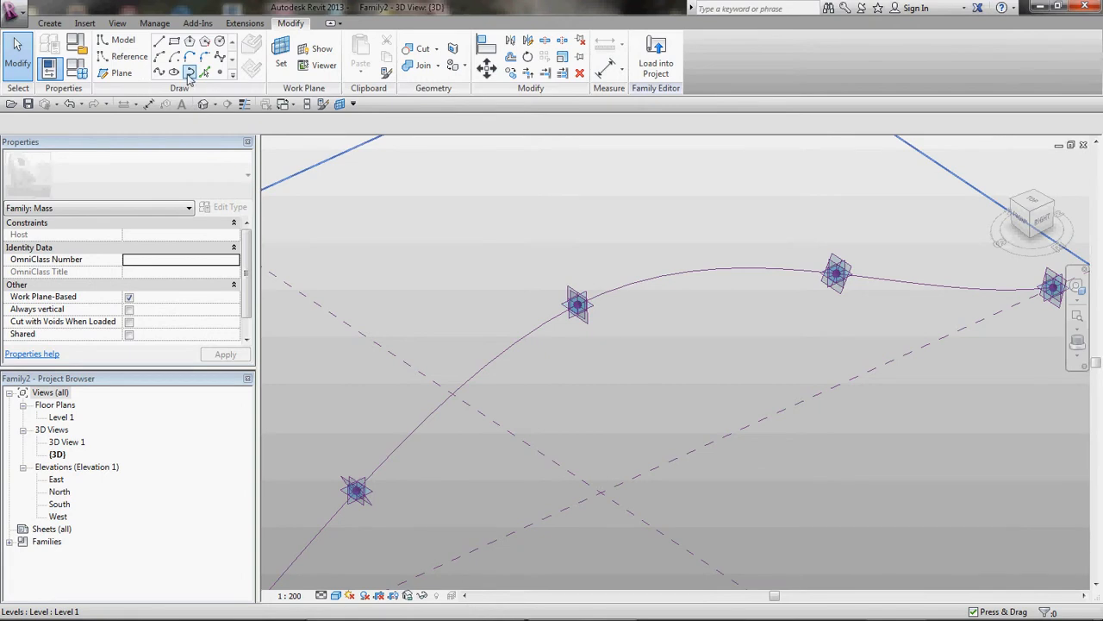
# Step: Draw a three-point model spline on that work plane, extending away from the path
pyautogui.click(159, 72)
pyautogui.click(624, 341)
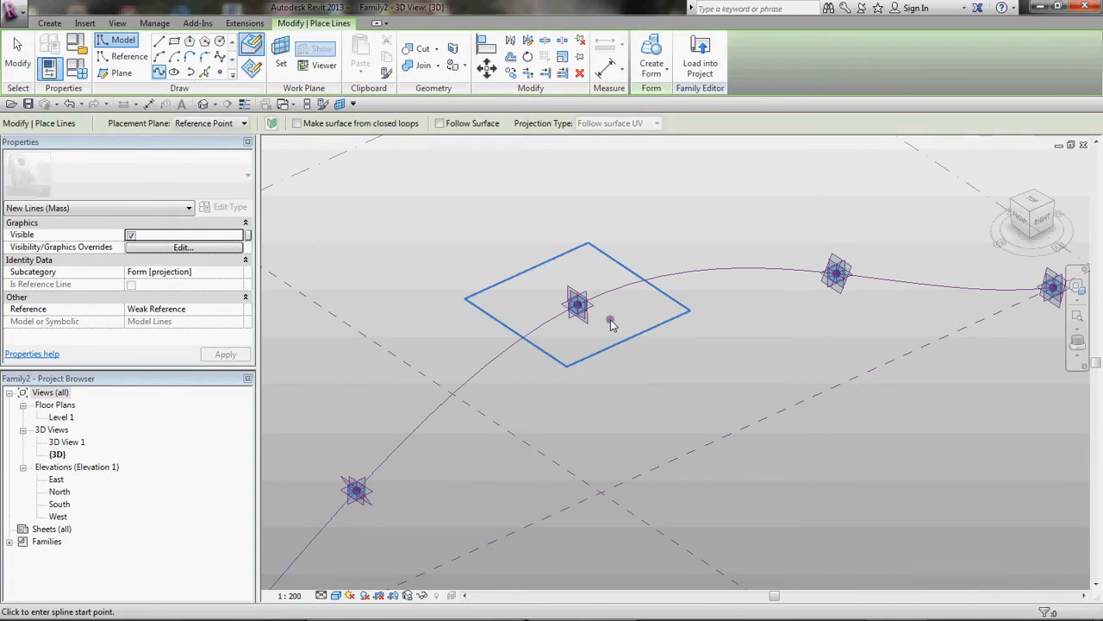
pyautogui.click(682, 379)
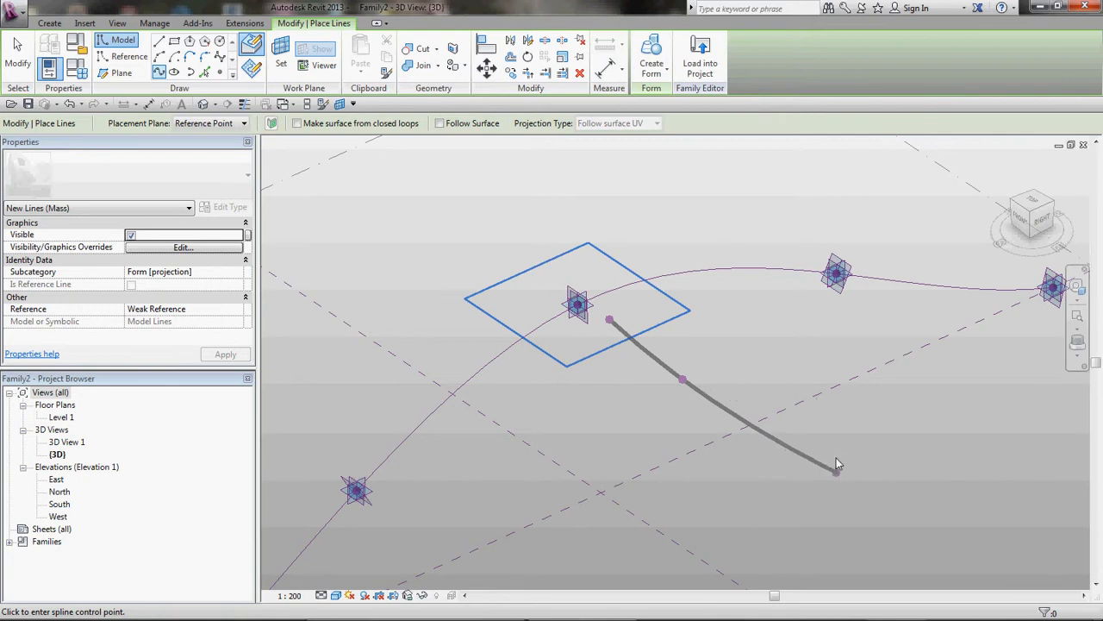
pyautogui.click(845, 476)
pyautogui.press('Escape')
pyautogui.press('Escape')
# Step: Convert the new spline into a reference line
pyautogui.click(807, 458)
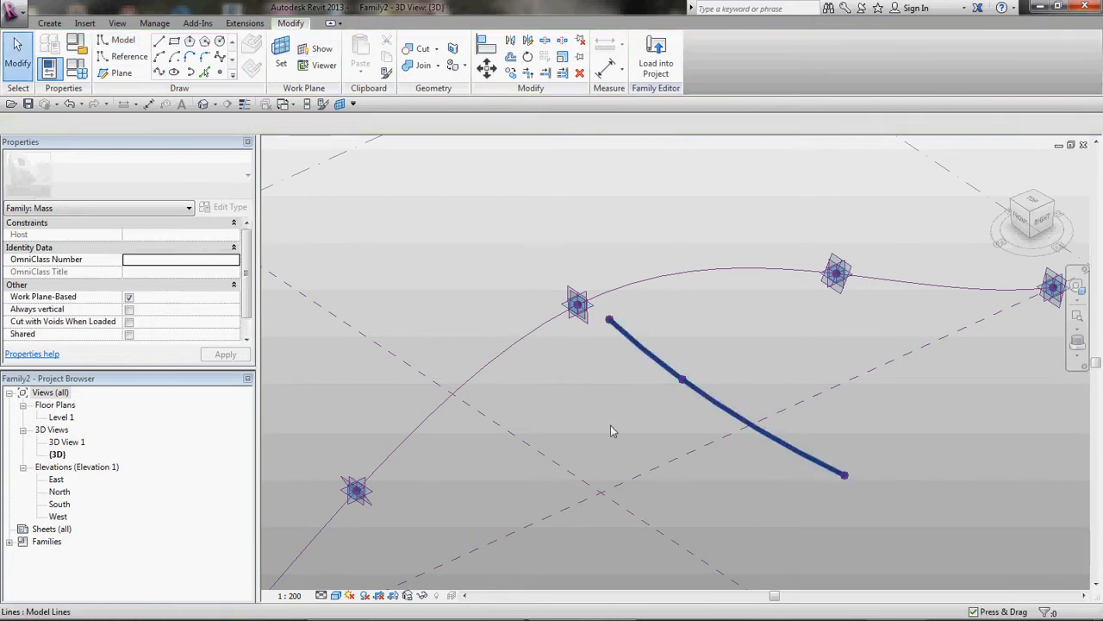
pyautogui.moveTo(247, 288); pyautogui.dragTo(252, 339)
pyautogui.click(126, 286)
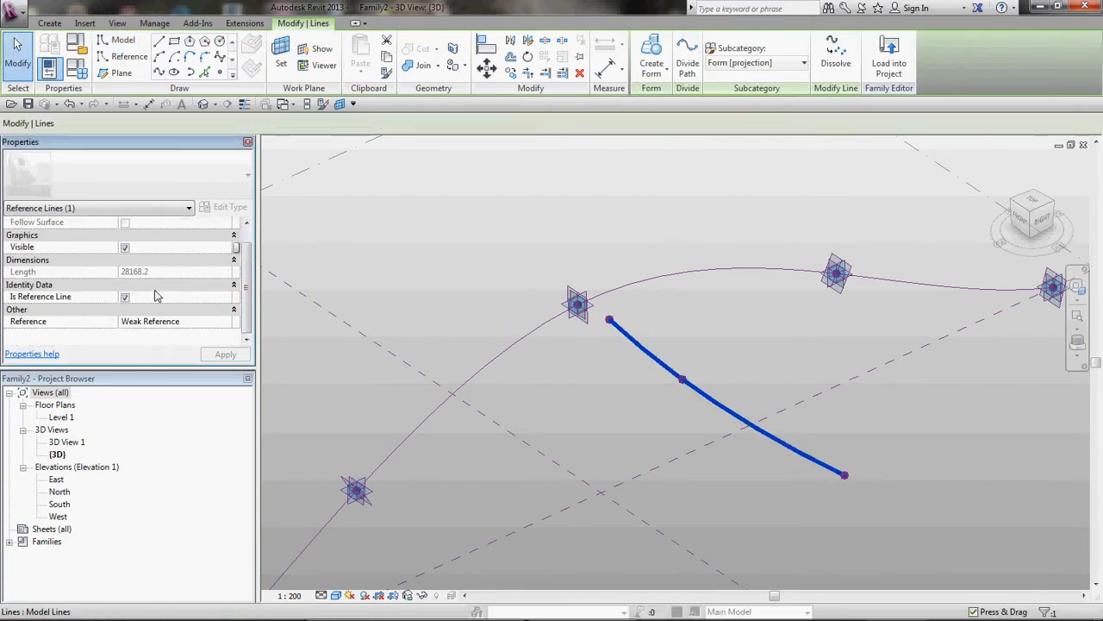
pyautogui.click(419, 288)
# Step: Set the work plane to the reference plane of the fourth reference point along the path
pyautogui.scroll(-3, 419, 288)
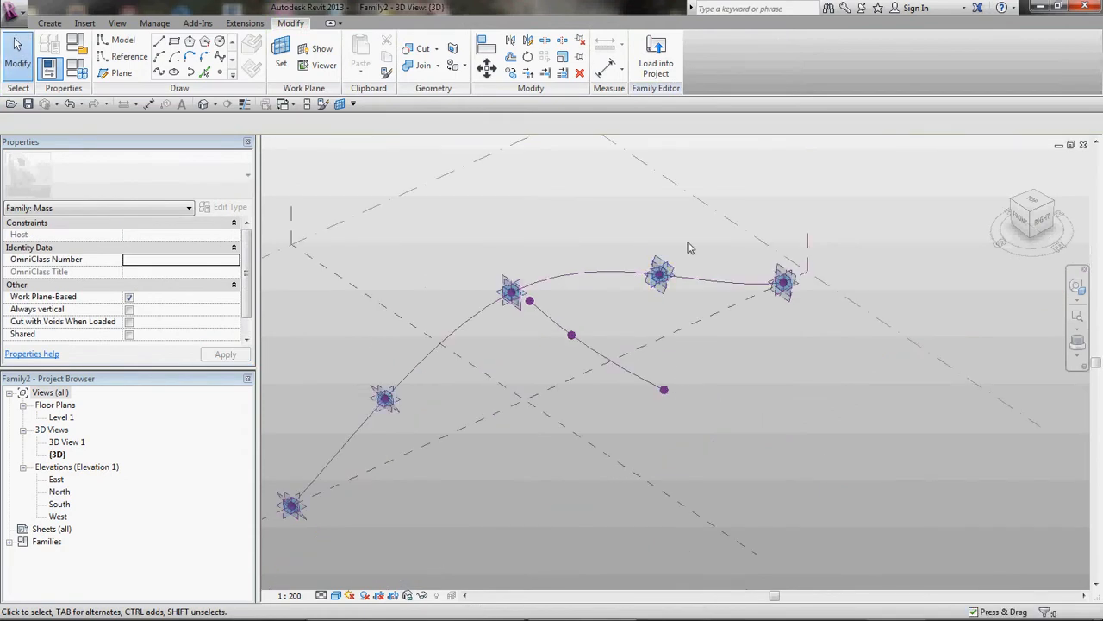
pyautogui.scroll(1, 688, 248)
pyautogui.click(281, 53)
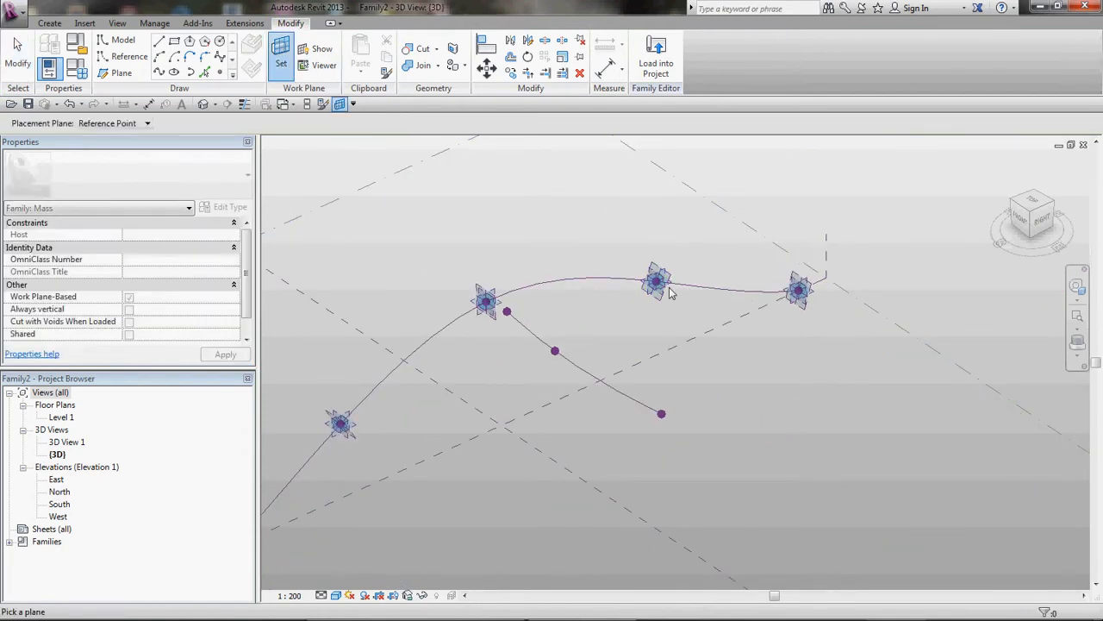
pyautogui.scroll(4, 671, 293)
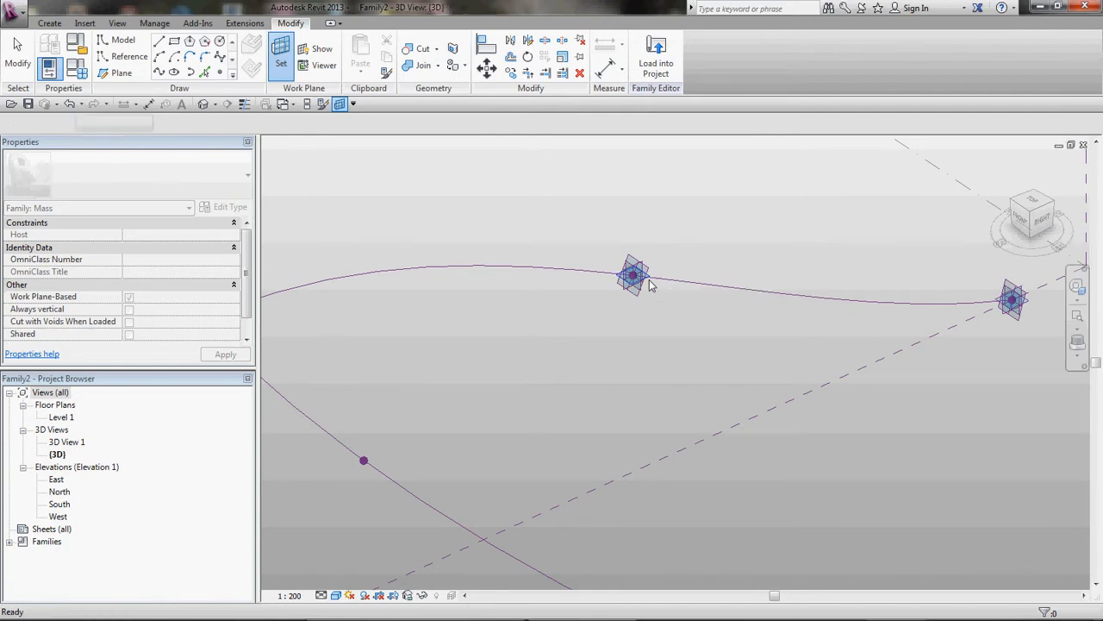
pyautogui.click(650, 286)
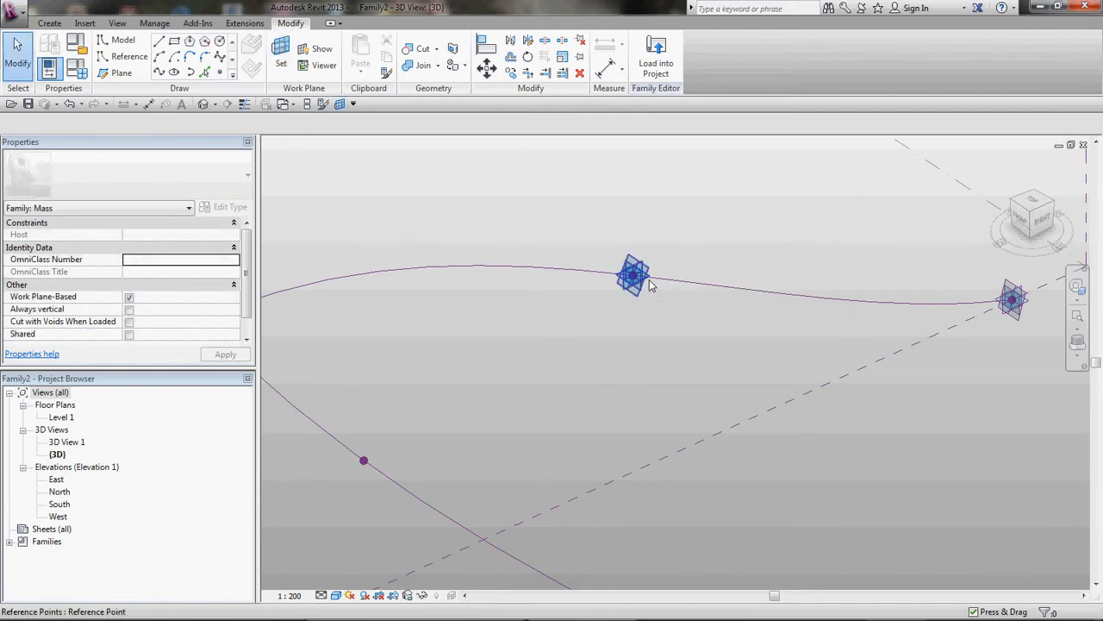
# Step: Draw a three-point reference-line spline on that plane, curving away from the path
pyautogui.click(128, 56)
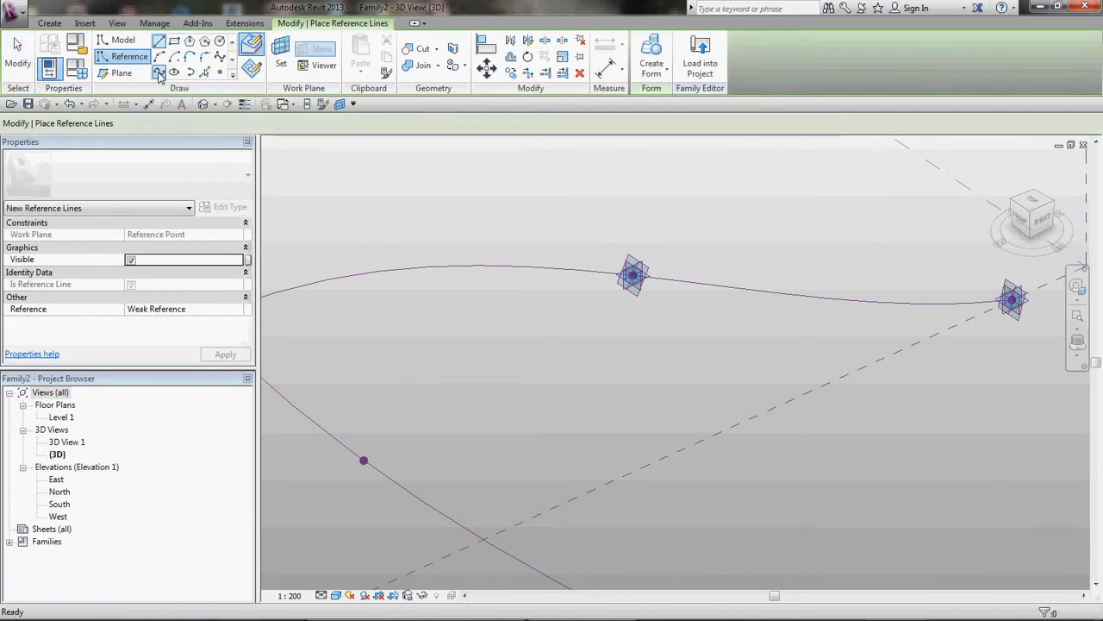
pyautogui.click(158, 73)
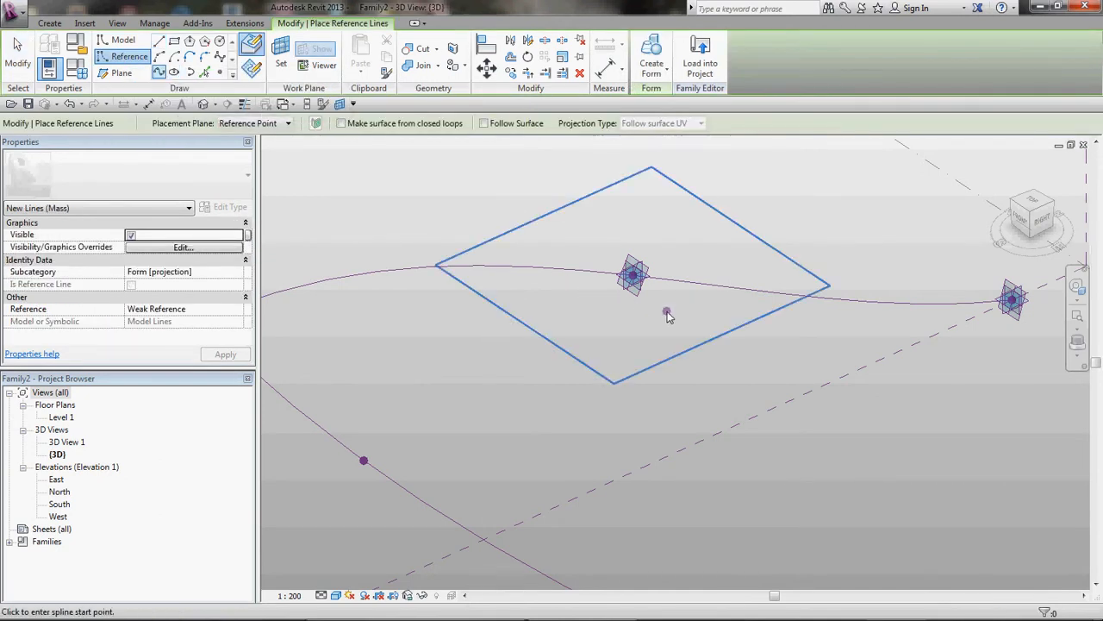
pyautogui.click(668, 312)
pyautogui.click(756, 334)
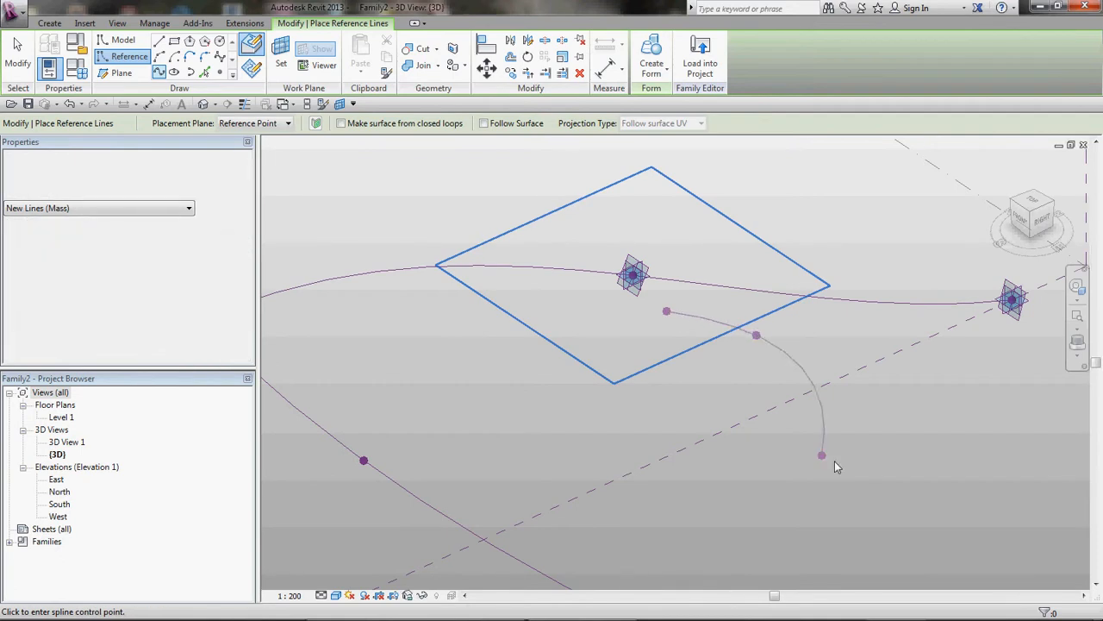
pyautogui.click(866, 470)
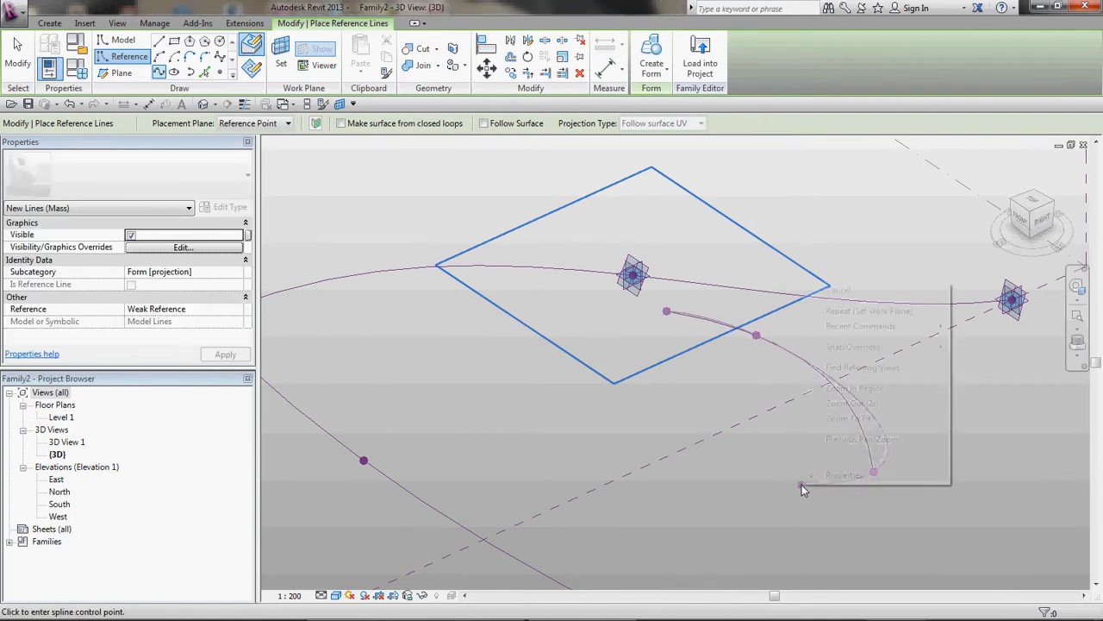
pyautogui.rightClick(802, 484)
pyautogui.click(814, 291)
pyautogui.scroll(-2, 630, 419)
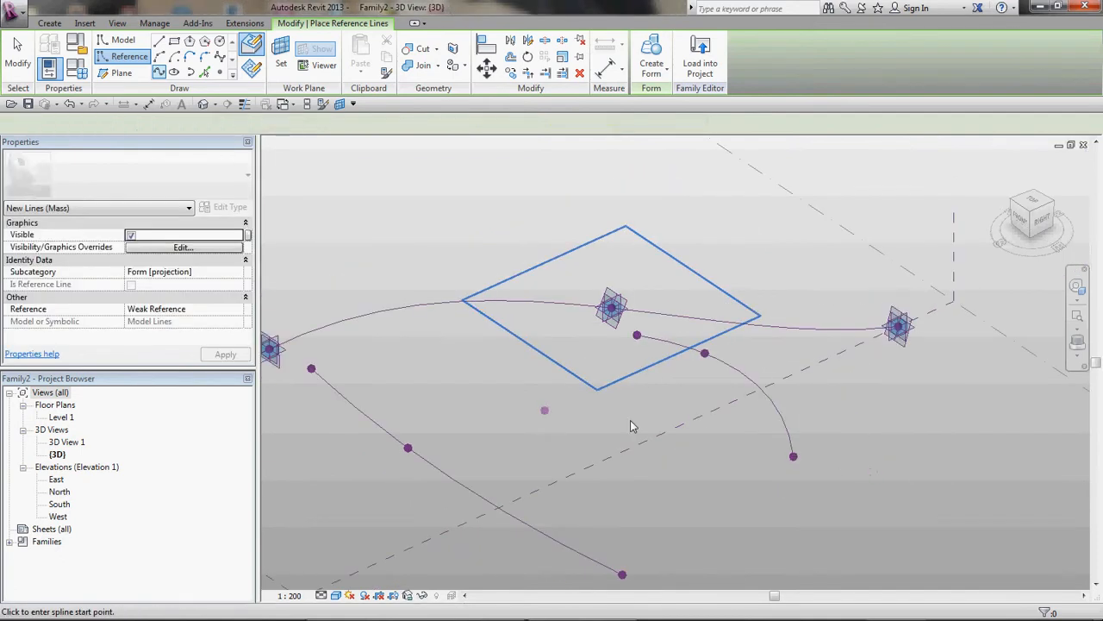
pyautogui.press('Escape')
pyautogui.press('Escape')
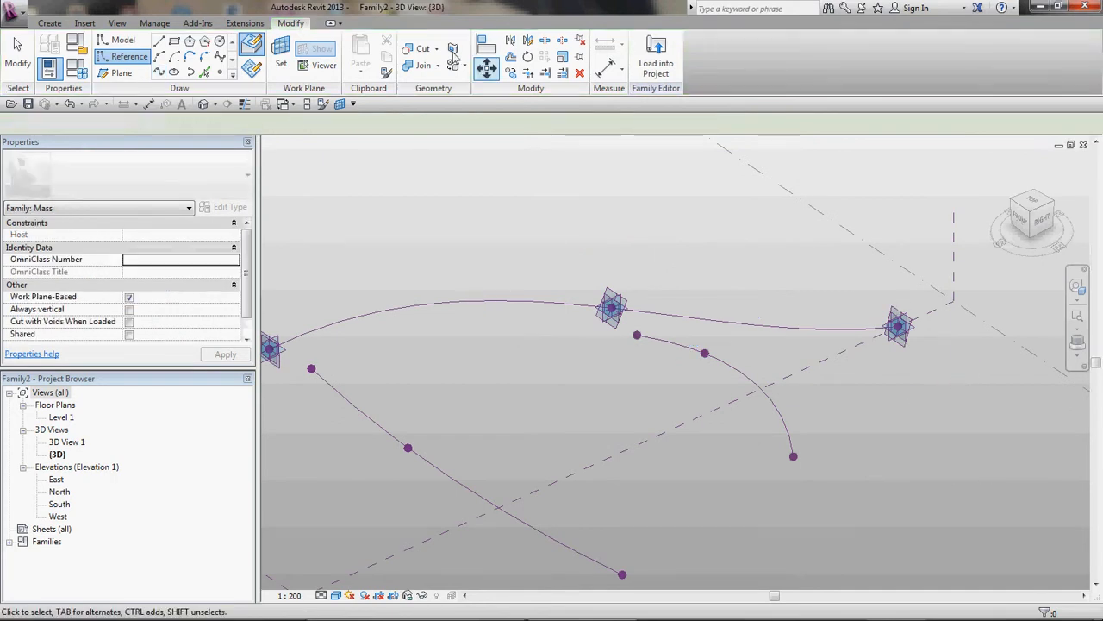
# Step: Set the work plane to the reference plane of the path's end point and show it
pyautogui.click(280, 51)
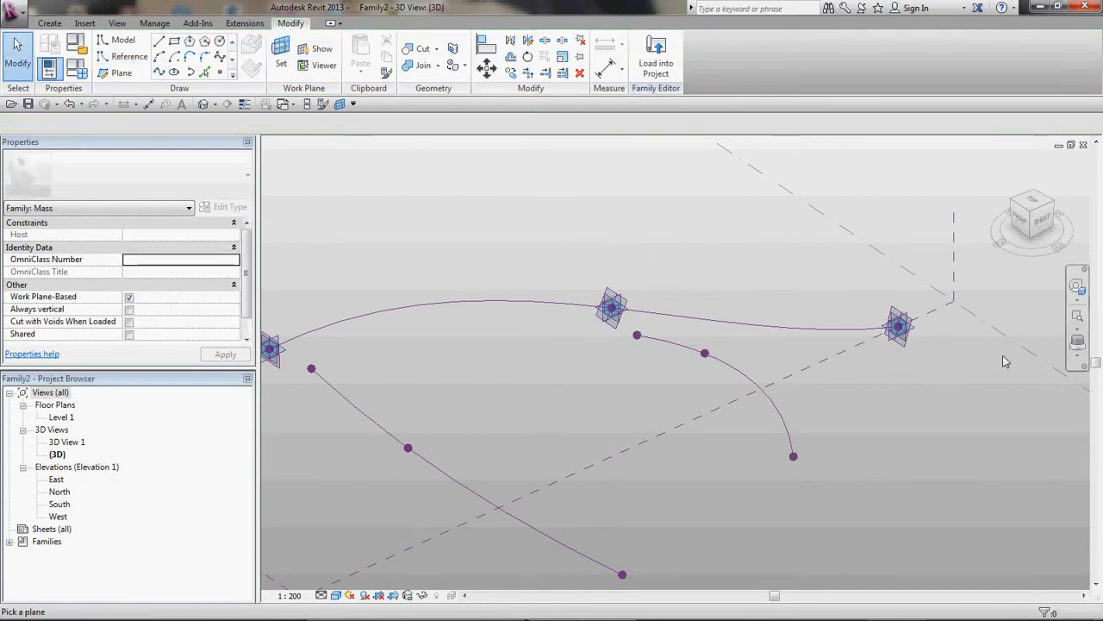
pyautogui.click(898, 328)
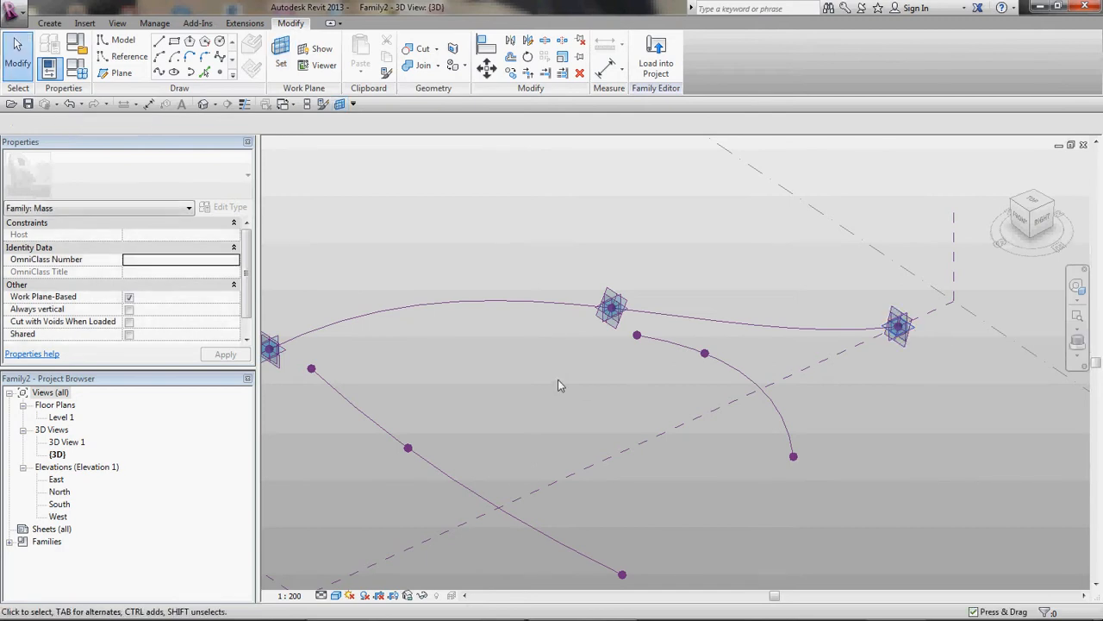
pyautogui.scroll(-2, 562, 381)
pyautogui.scroll(2, 983, 376)
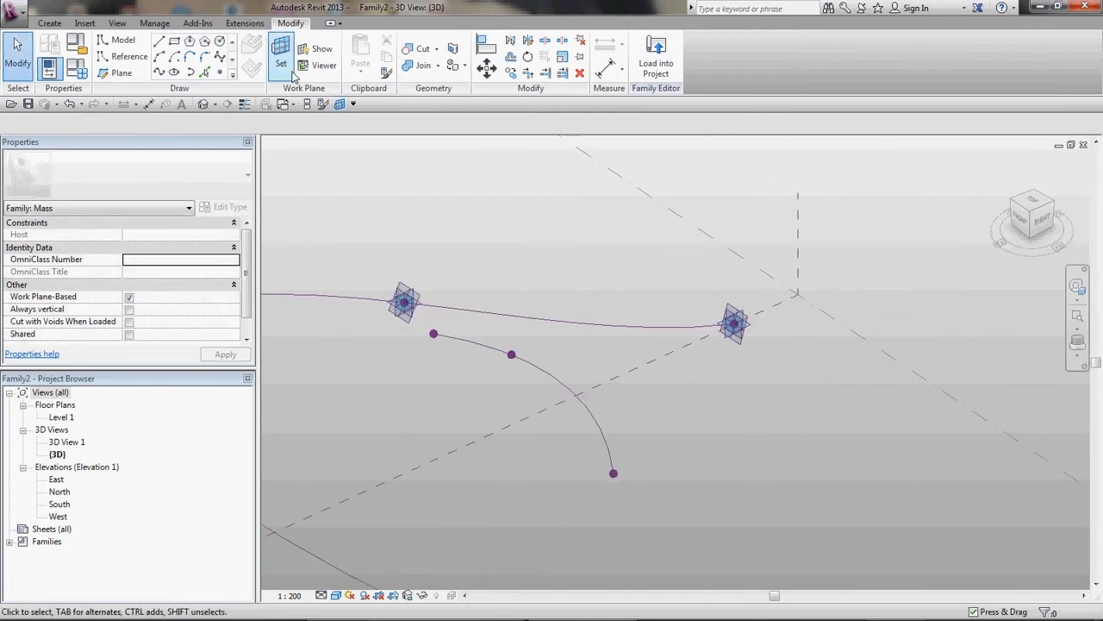
pyautogui.click(315, 49)
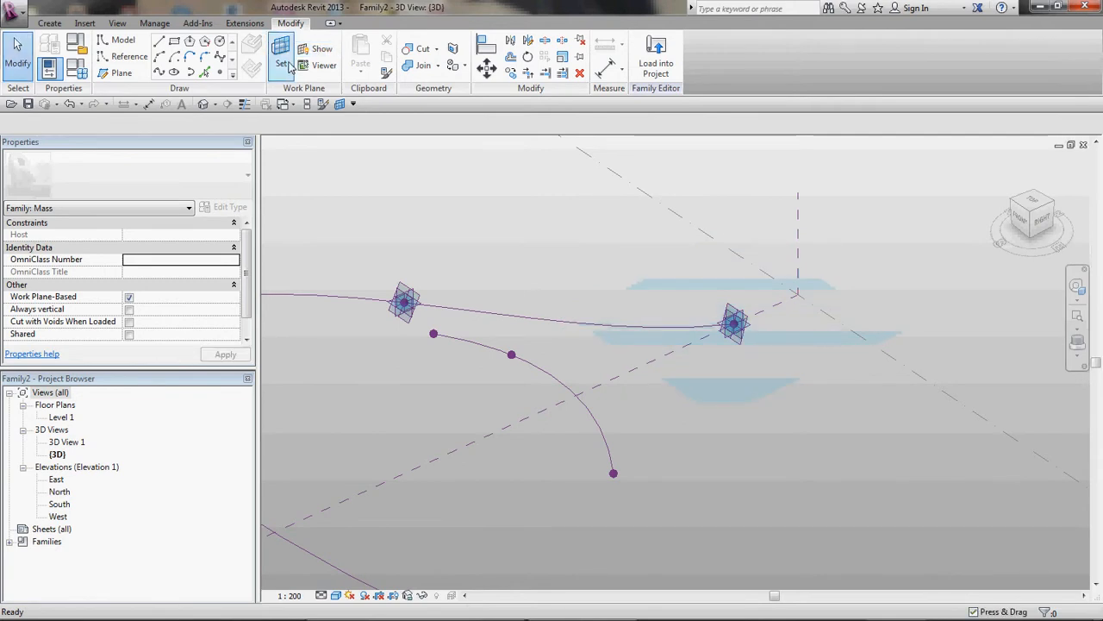
# Step: Draw a three-point reference-line spline on the end point's plane, extending away from the path
pyautogui.click(130, 56)
pyautogui.click(158, 73)
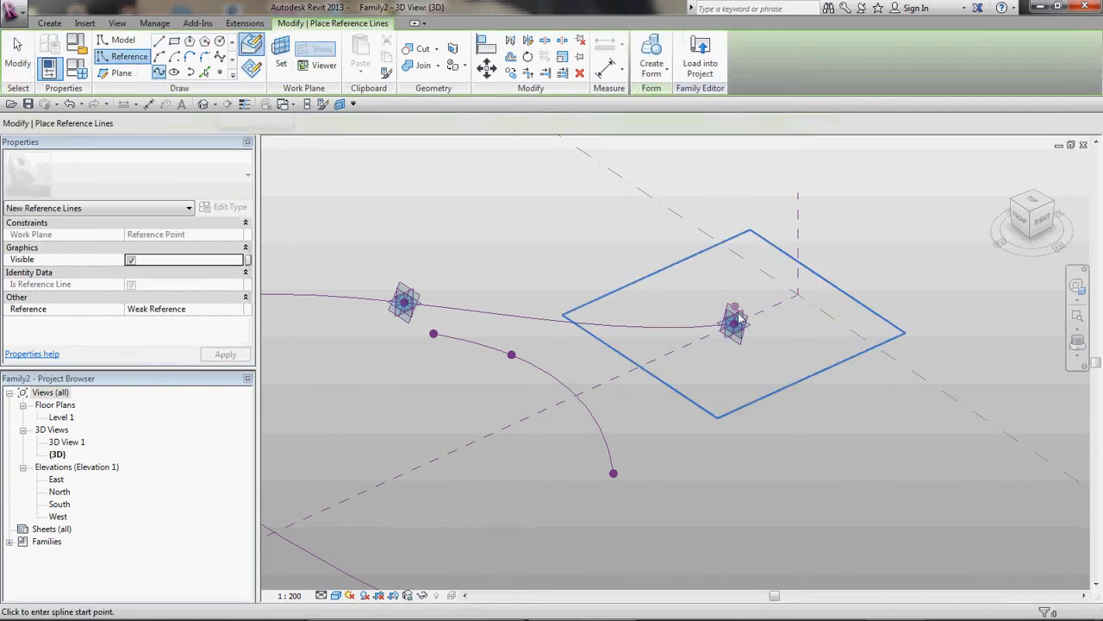
pyautogui.click(767, 336)
pyautogui.click(800, 393)
pyautogui.click(837, 417)
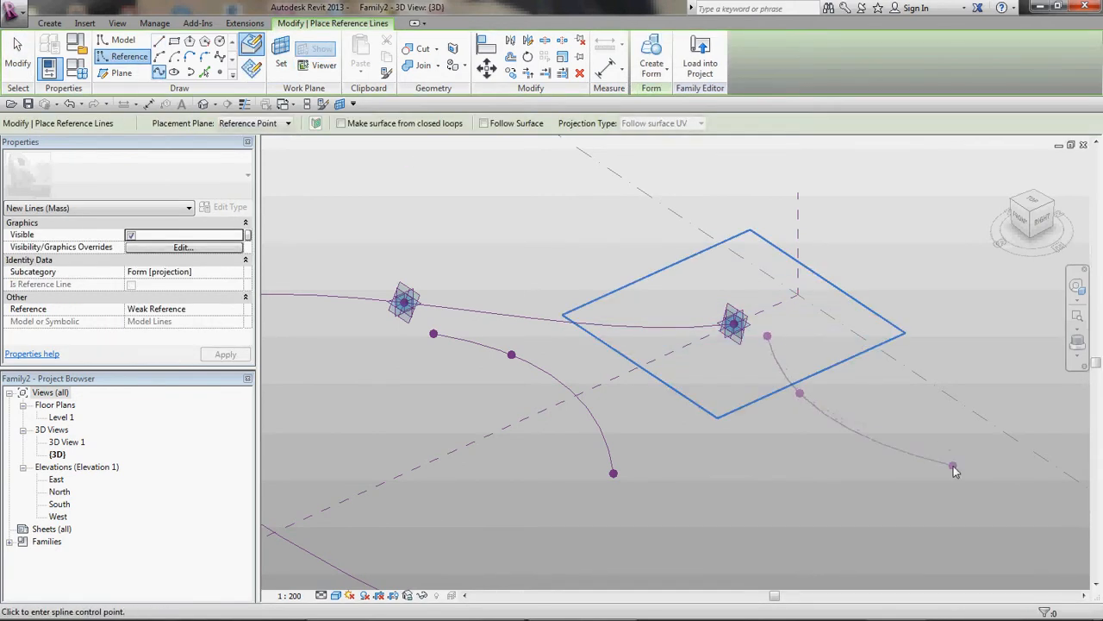
pyautogui.click(953, 465)
pyautogui.rightClick(954, 439)
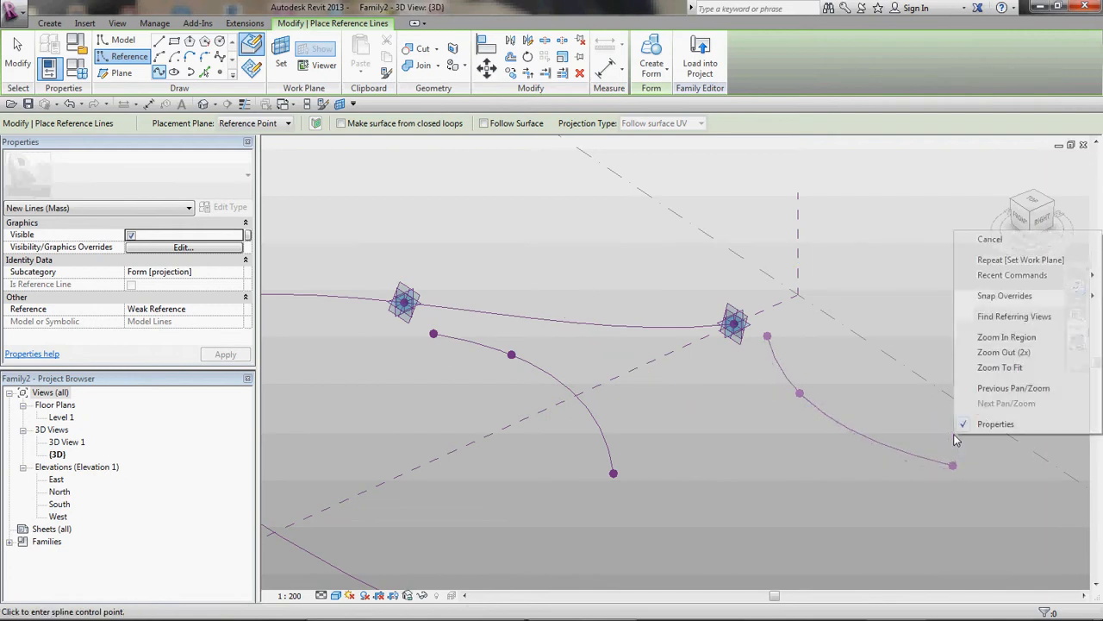
pyautogui.click(1032, 240)
pyautogui.scroll(-2, 863, 159)
pyautogui.scroll(-2, 879, 166)
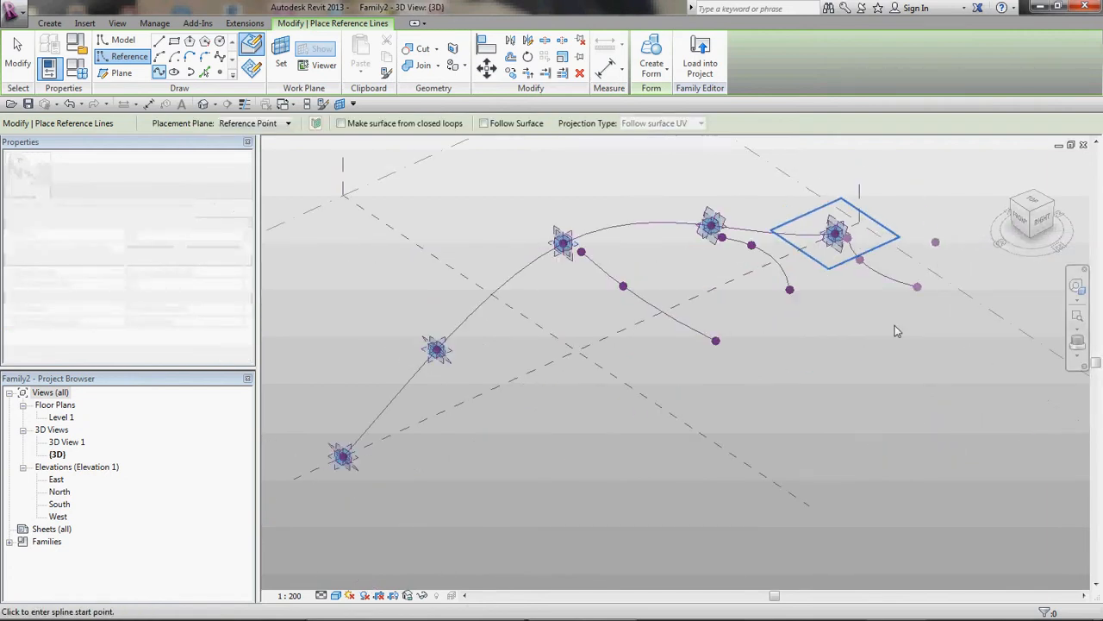
pyautogui.scroll(3, 343, 508)
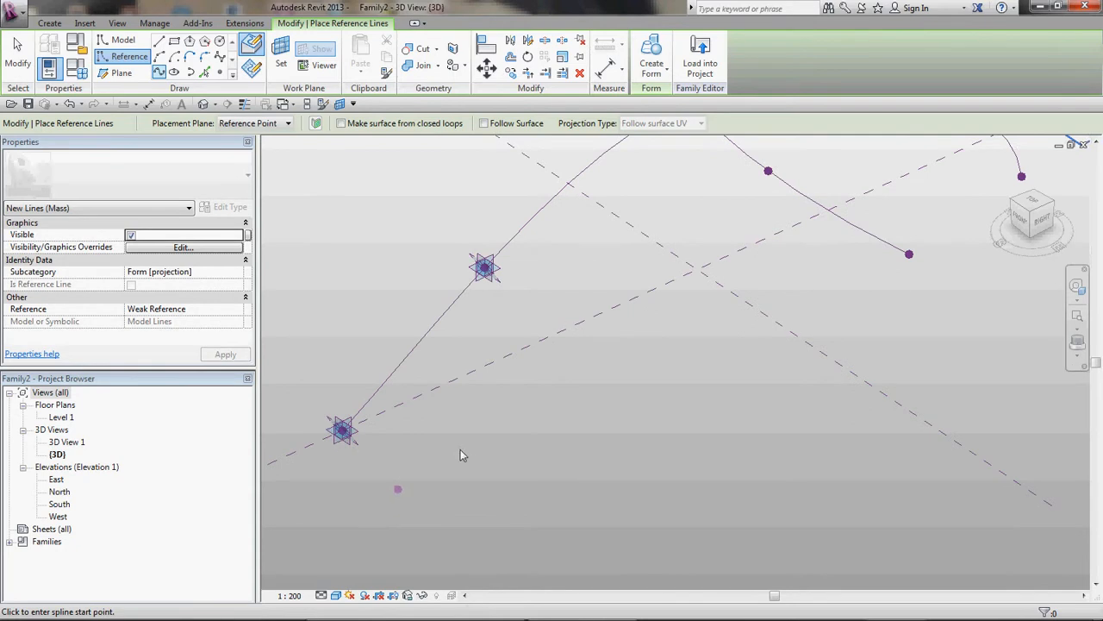
pyautogui.press('Escape')
pyautogui.press('Escape')
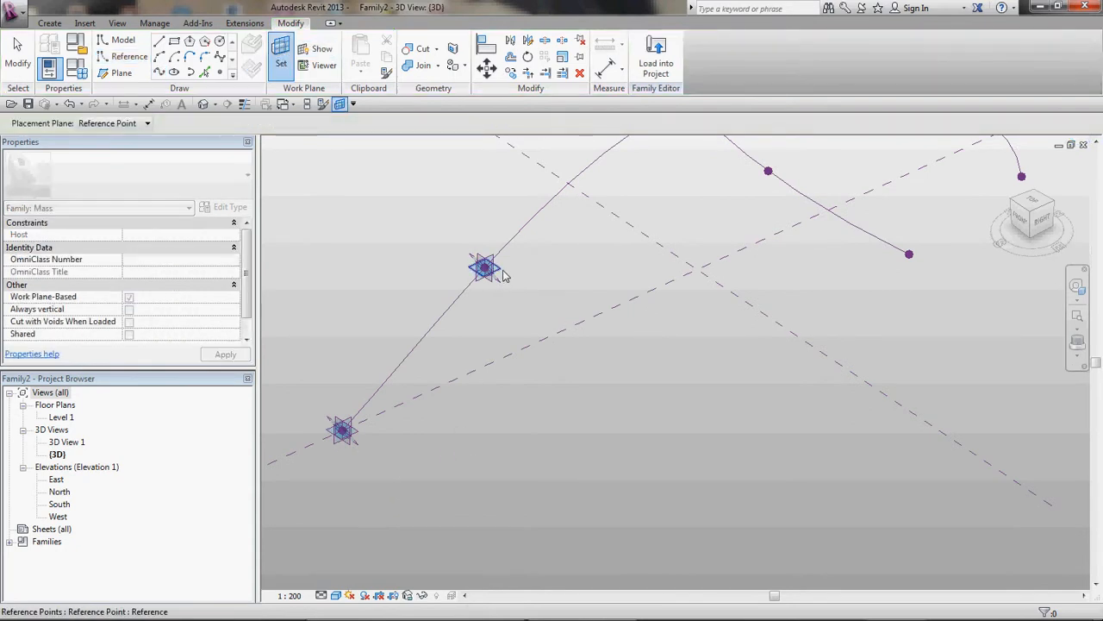
# Step: Draw a three-point reference-line spline on the second reference point's plane, extending away from the path
pyautogui.press('Return')
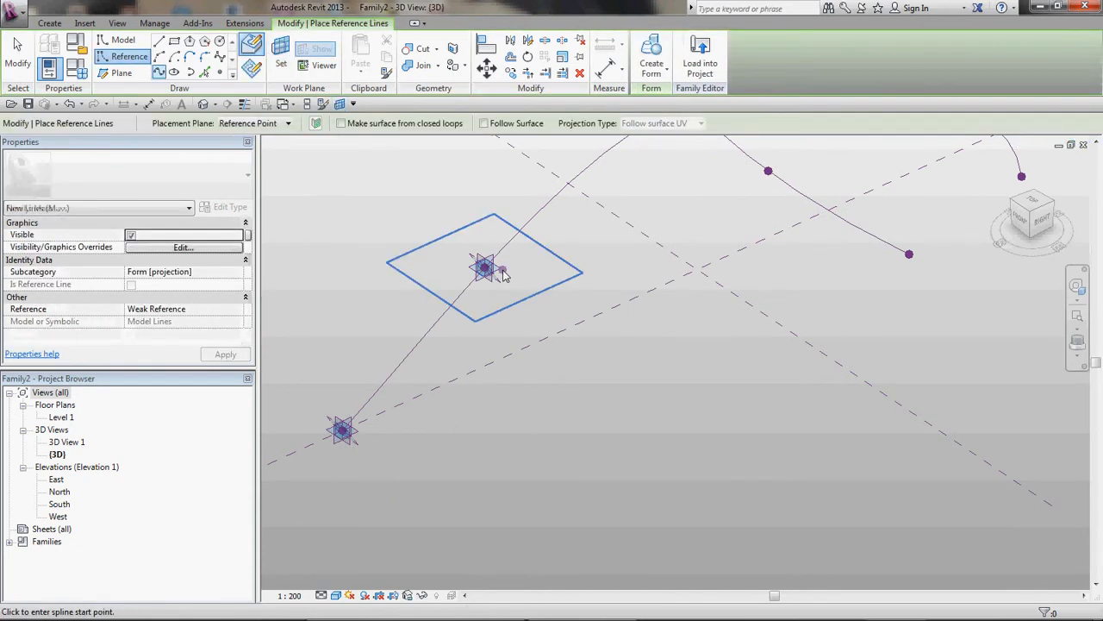
pyautogui.click(523, 282)
pyautogui.click(647, 354)
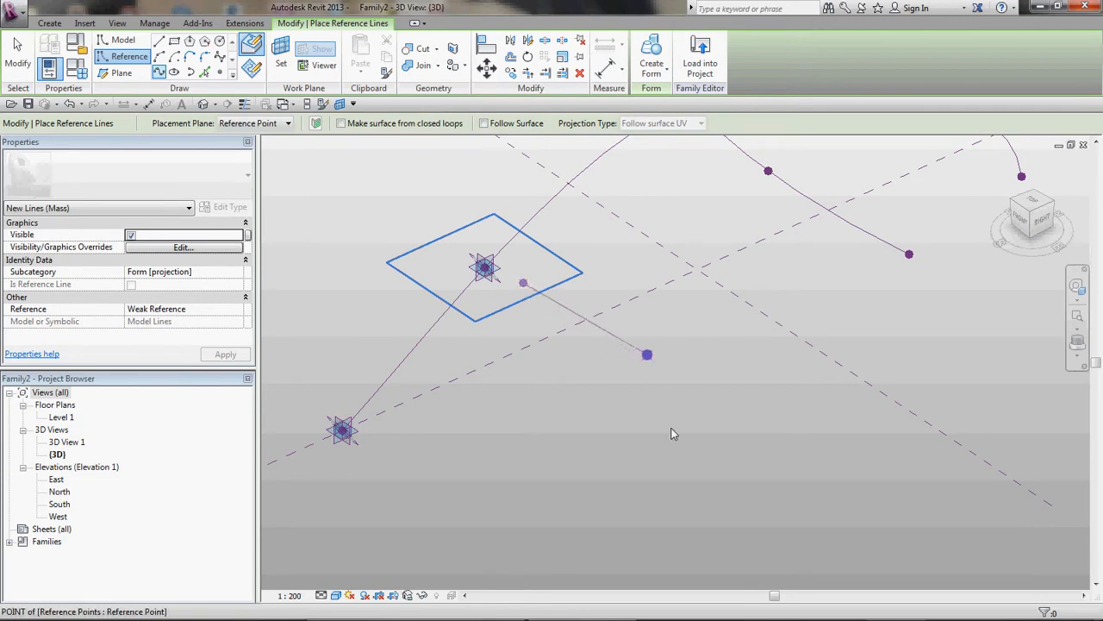
pyautogui.click(749, 470)
pyautogui.rightClick(749, 469)
pyautogui.click(791, 278)
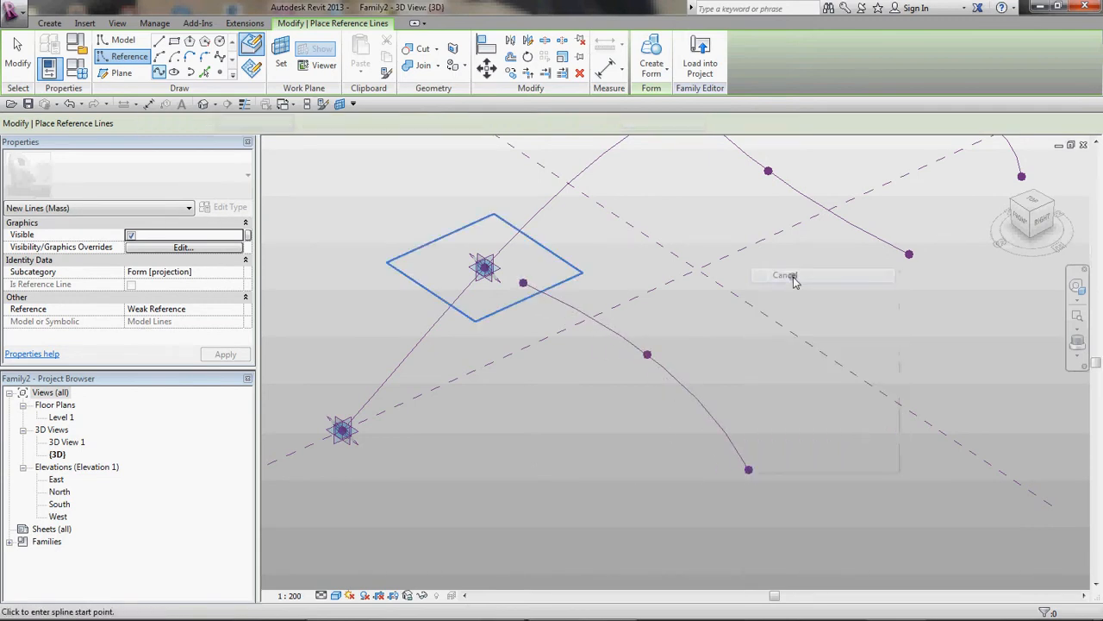
# Step: Set the work plane to the path's start point and draw a three-point reference-line spline on it
pyautogui.click(280, 62)
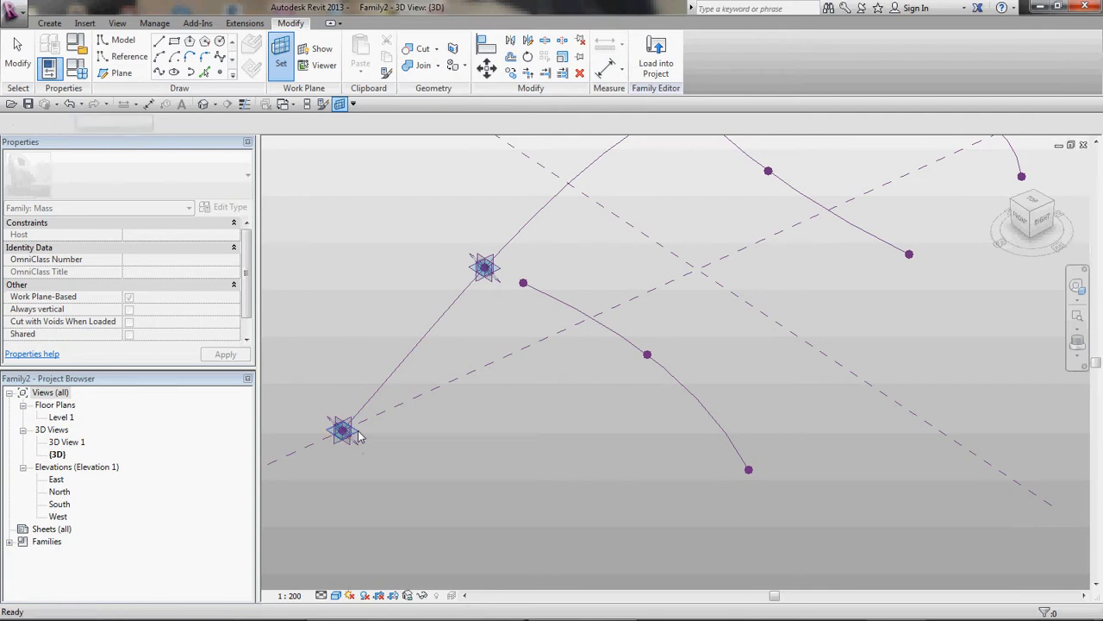
pyautogui.click(358, 437)
pyautogui.click(380, 448)
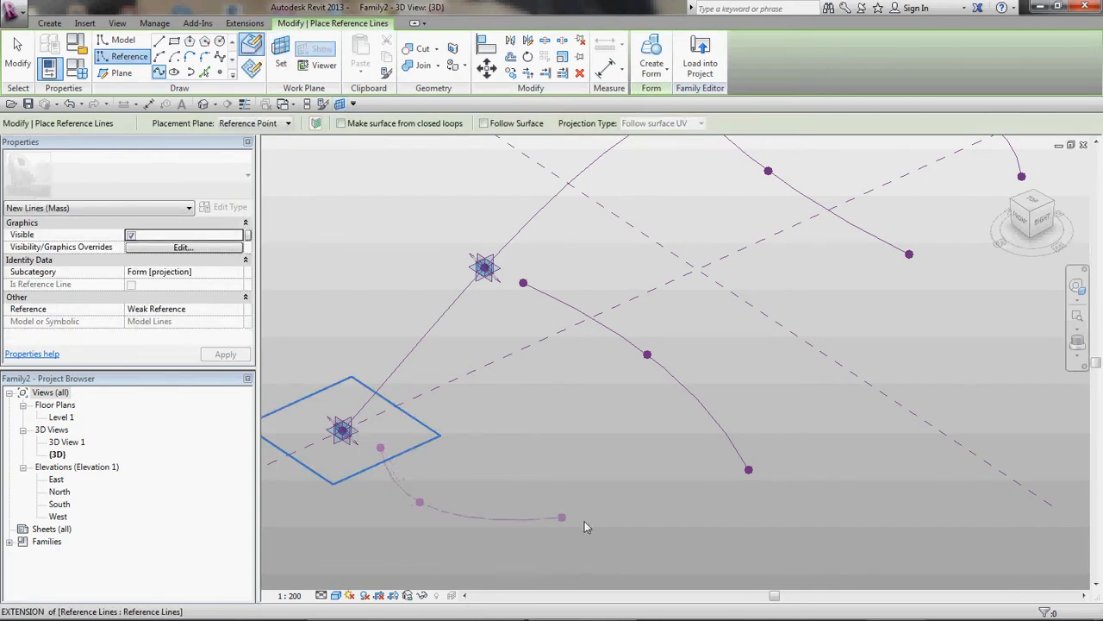
pyautogui.click(605, 559)
pyautogui.rightClick(675, 542)
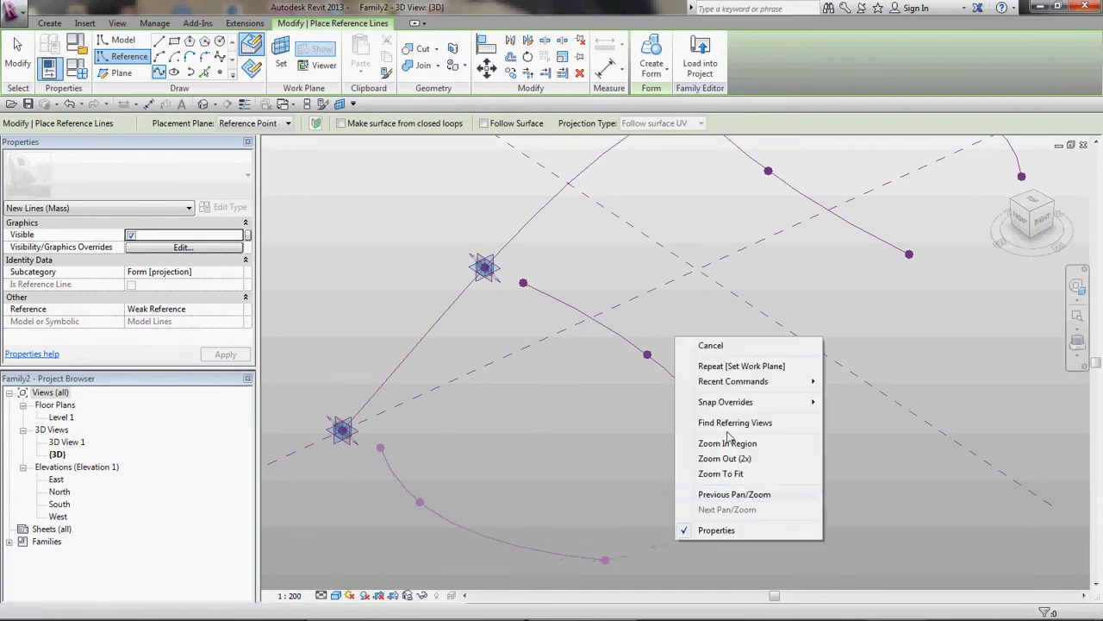
pyautogui.click(711, 345)
pyautogui.scroll(-5, 594, 411)
pyautogui.press('Escape')
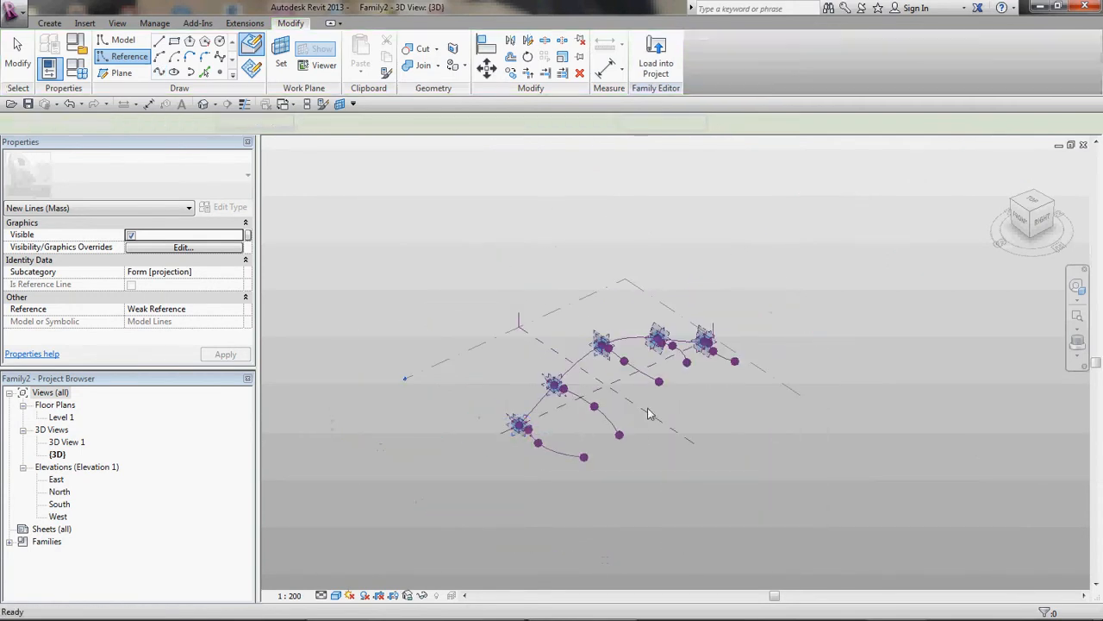
# Step: Lower the path's highest middle reference point by dragging it downward
pyautogui.keyDown('shift'); pyautogui.moveTo(713, 392); pyautogui.dragTo(754, 372, button='middle'); pyautogui.keyUp('shift')
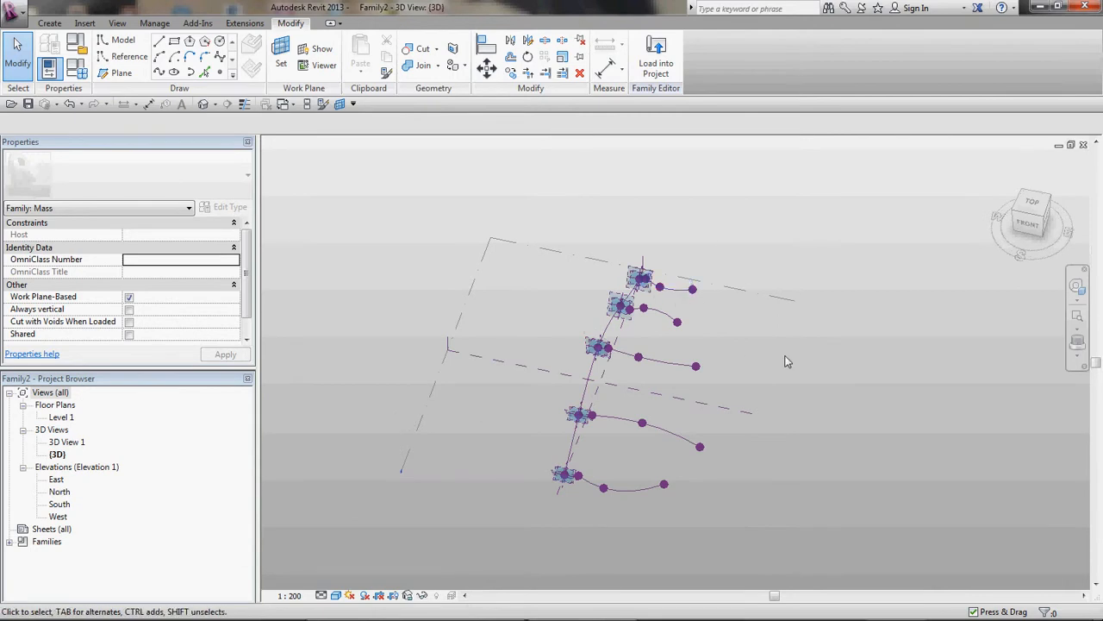
pyautogui.keyDown('shift'); pyautogui.moveTo(810, 477); pyautogui.dragTo(659, 417, button='middle'); pyautogui.keyUp('shift')
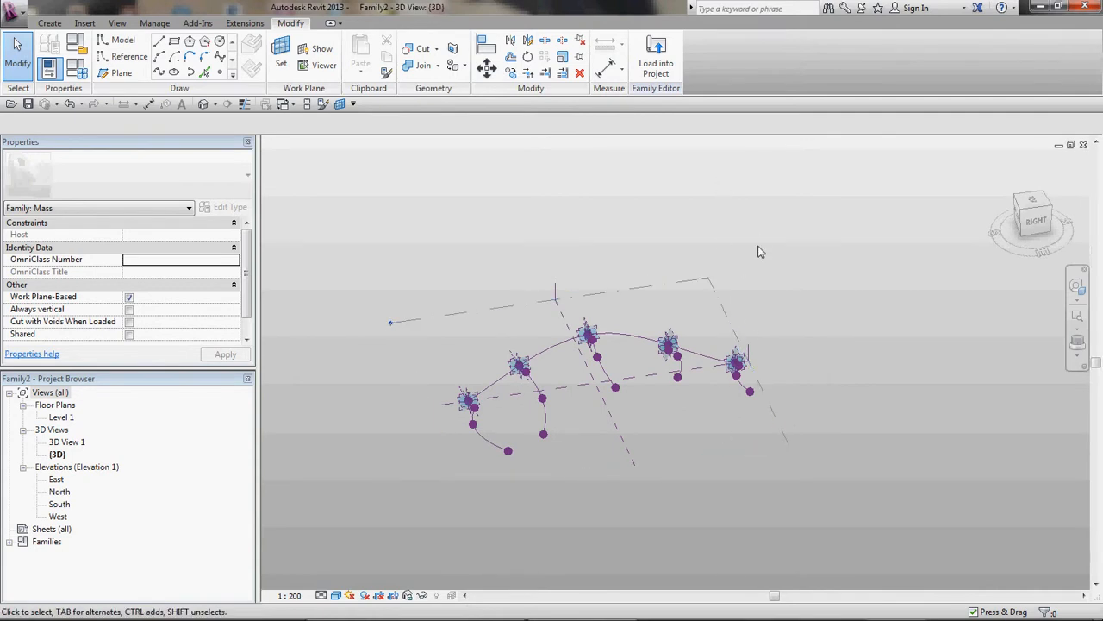
pyautogui.keyDown('shift'); pyautogui.moveTo(722, 490); pyautogui.dragTo(931, 320, button='middle'); pyautogui.keyUp('shift')
pyautogui.click(1047, 223)
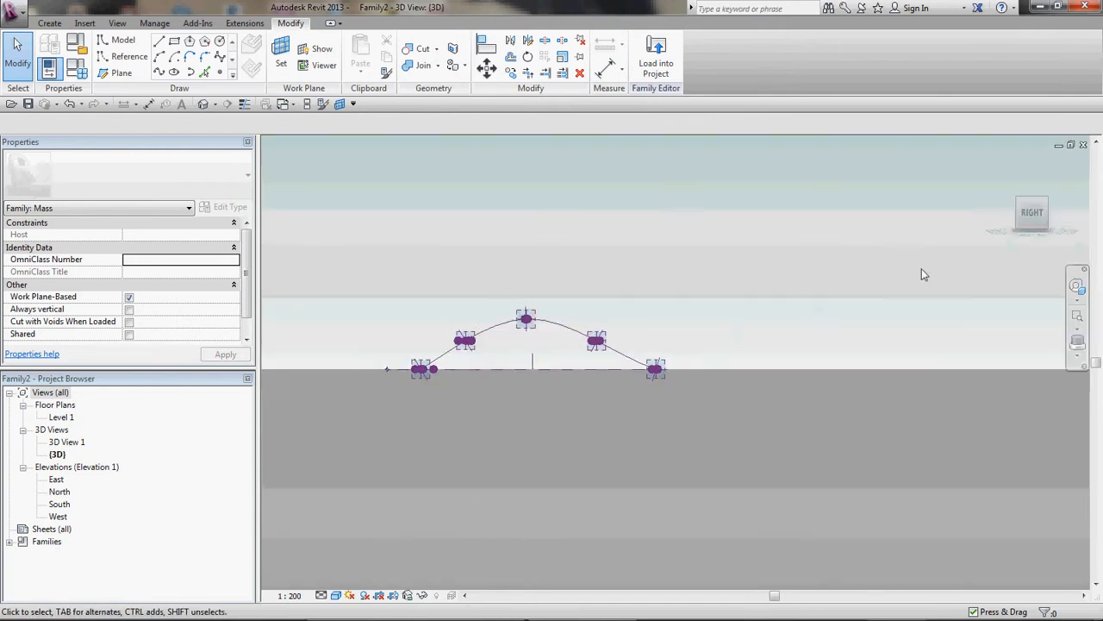
pyautogui.click(695, 391)
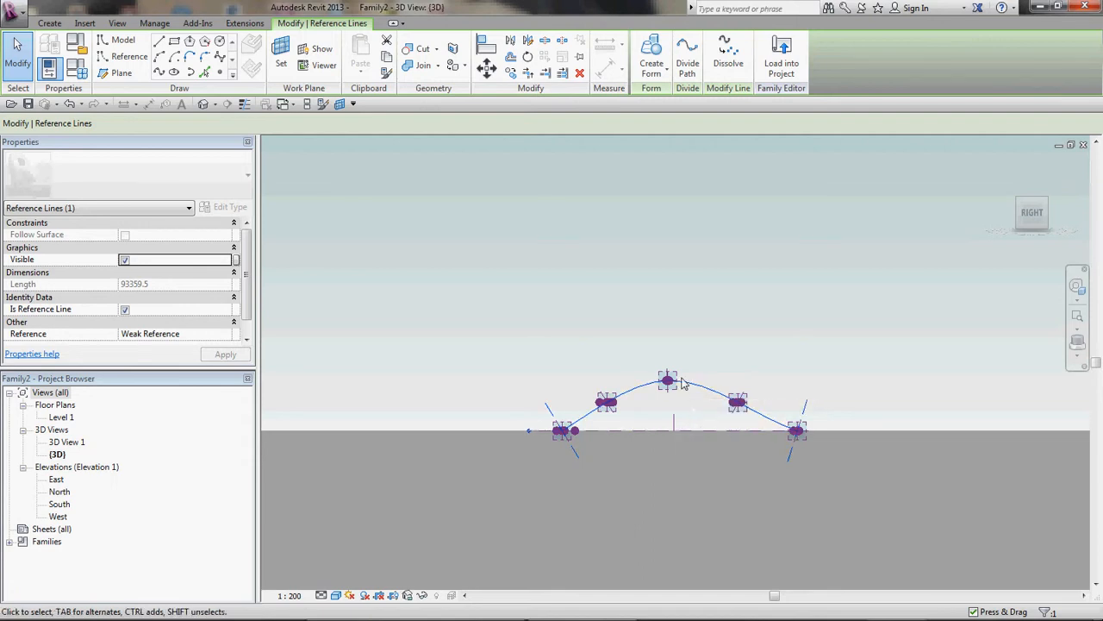
pyautogui.scroll(3, 681, 381)
pyautogui.keyDown('shift'); pyautogui.moveTo(689, 380); pyautogui.dragTo(678, 406, button='middle'); pyautogui.keyUp('shift')
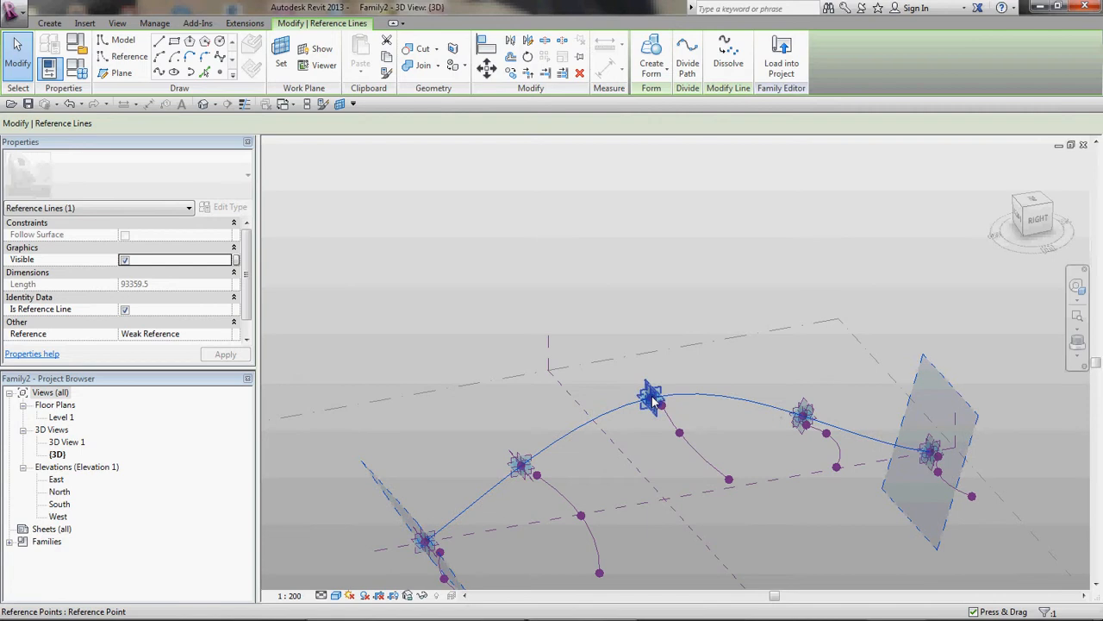
pyautogui.click(653, 400)
pyautogui.moveTo(653, 396); pyautogui.dragTo(660, 420)
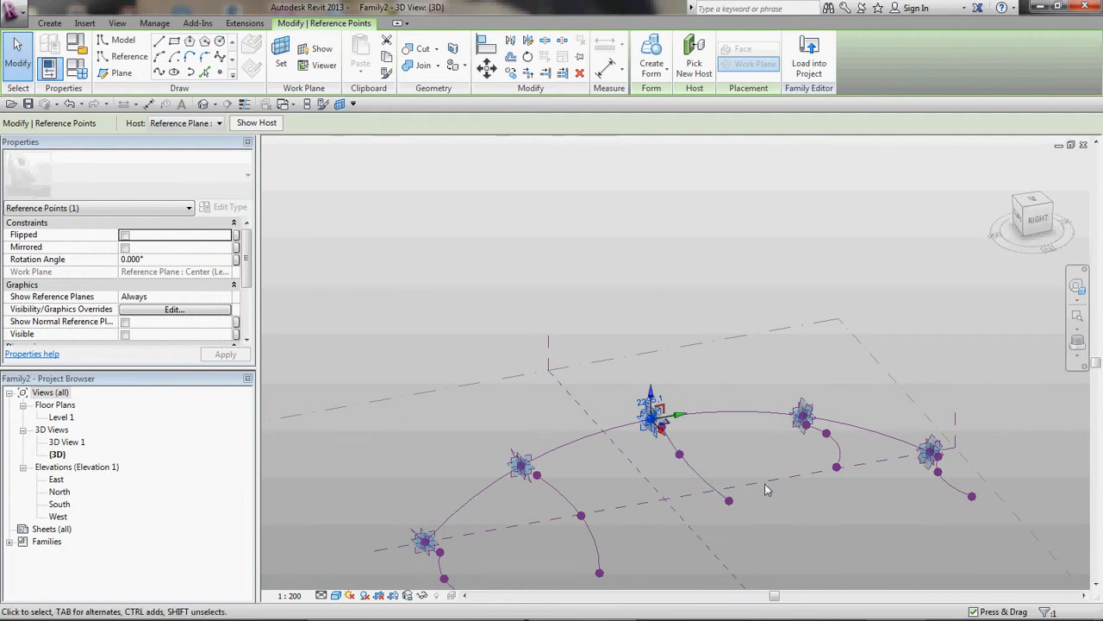
# Step: Try to create a solid form from all five profile splines along the path
pyautogui.scroll(-2, 847, 459)
pyautogui.scroll(-2, 847, 454)
pyautogui.keyDown('shift'); pyautogui.moveTo(817, 536); pyautogui.dragTo(892, 538, button='middle'); pyautogui.keyUp('shift')
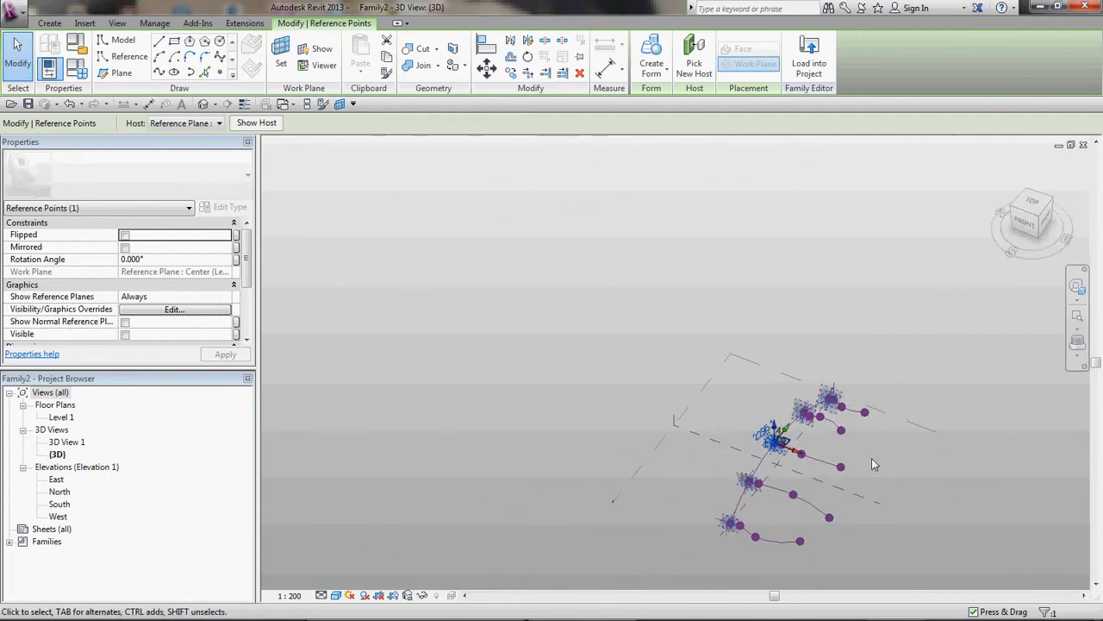
pyautogui.scroll(2, 872, 458)
pyautogui.click(810, 404)
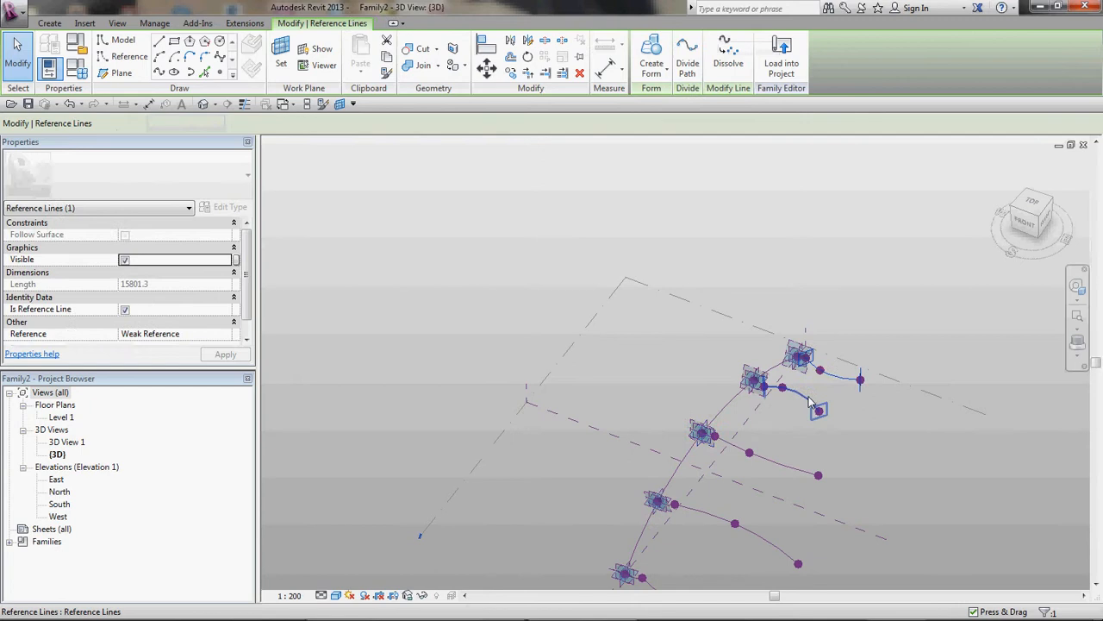
pyautogui.keyDown('ctrl'); pyautogui.click(767, 464); pyautogui.keyUp('ctrl')
pyautogui.keyDown('ctrl'); pyautogui.click(759, 541); pyautogui.keyUp('ctrl')
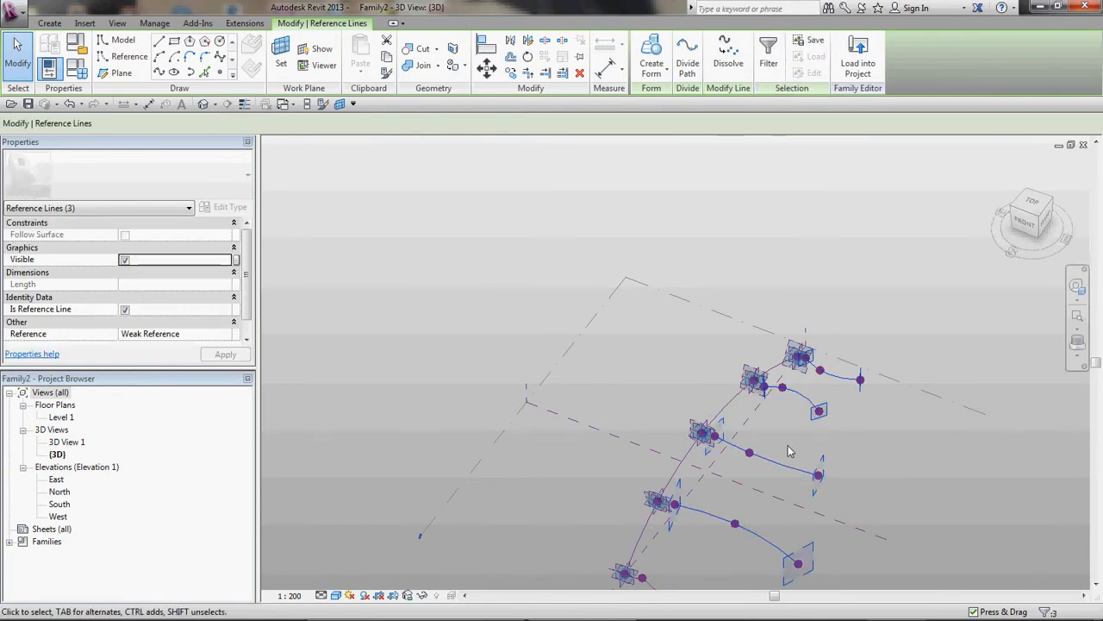
pyautogui.scroll(-1, 789, 451)
pyautogui.keyDown('ctrl'); pyautogui.click(714, 584); pyautogui.keyUp('ctrl')
pyautogui.keyDown('ctrl'); pyautogui.click(712, 587); pyautogui.keyUp('ctrl')
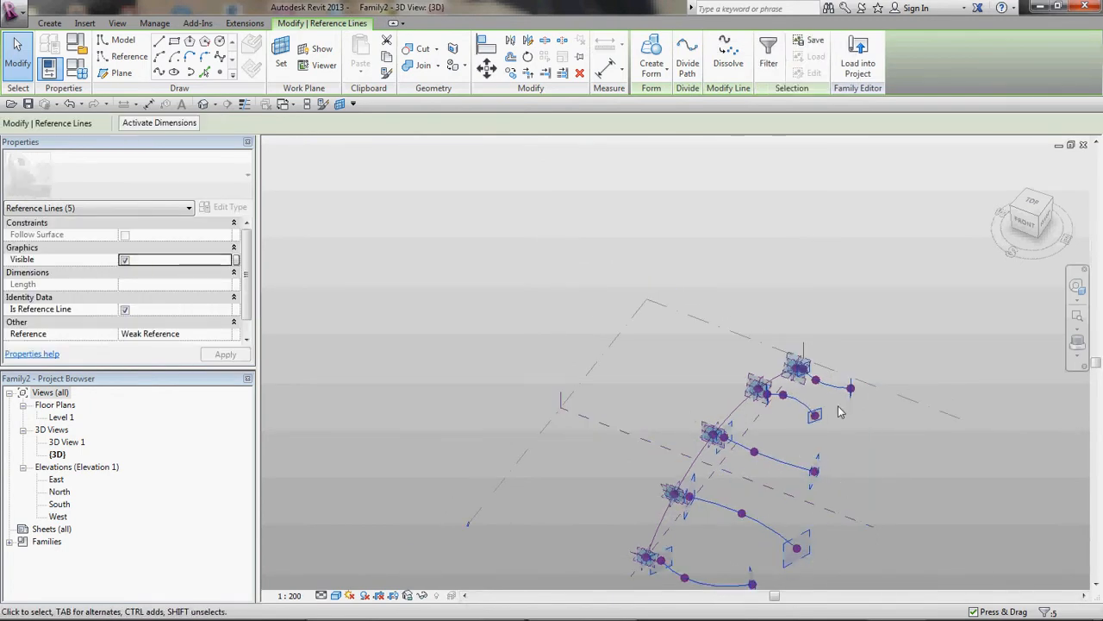
pyautogui.scroll(-1, 833, 384)
pyautogui.scroll(1, 846, 407)
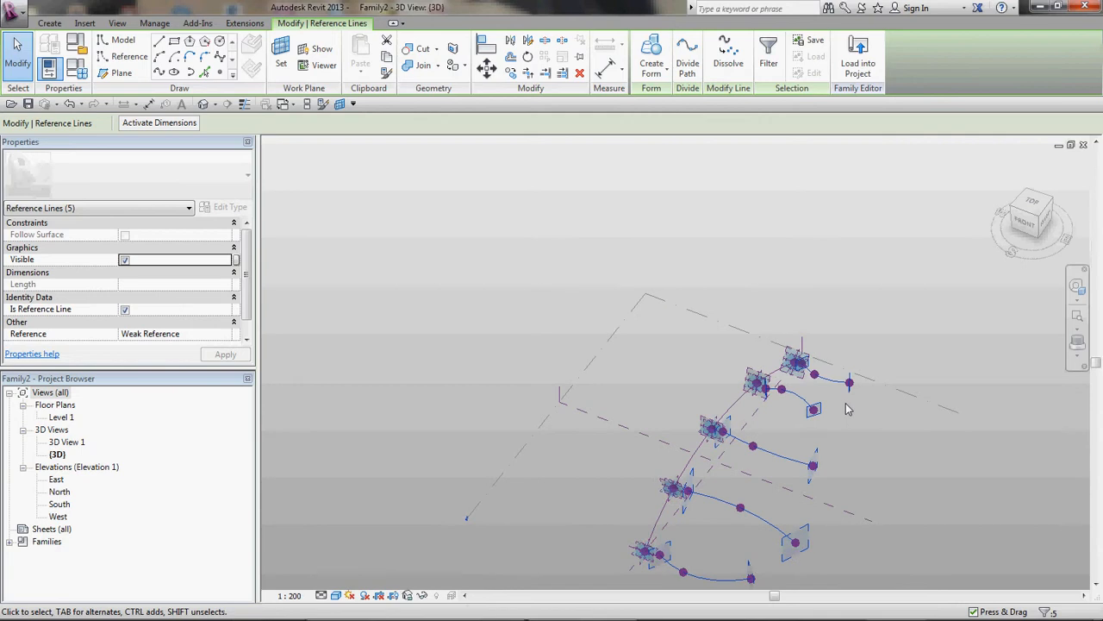
pyautogui.click(651, 53)
pyautogui.press('Escape')
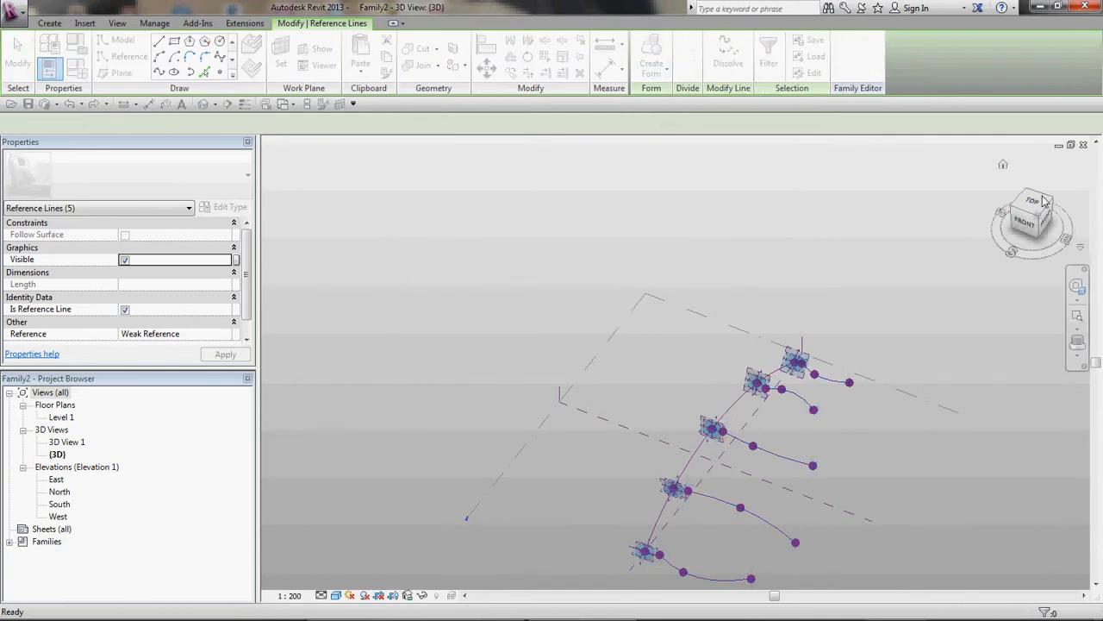
# Step: From the top view, select the middle points of all five profile splines and set their offset to 1000
pyautogui.click(1032, 202)
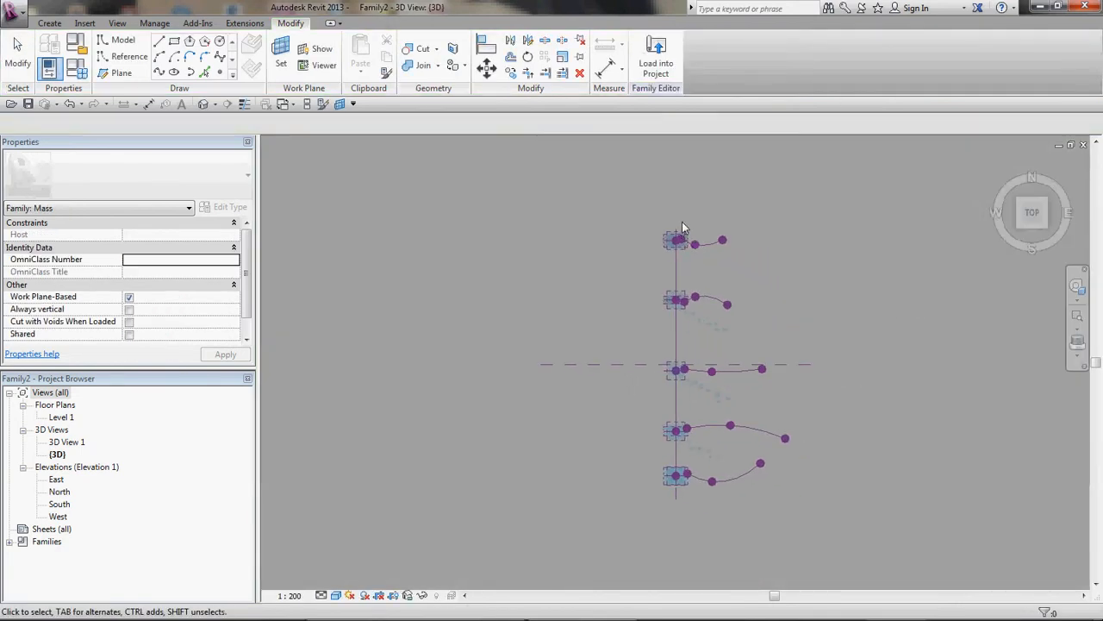
pyautogui.moveTo(688, 211); pyautogui.dragTo(718, 403)
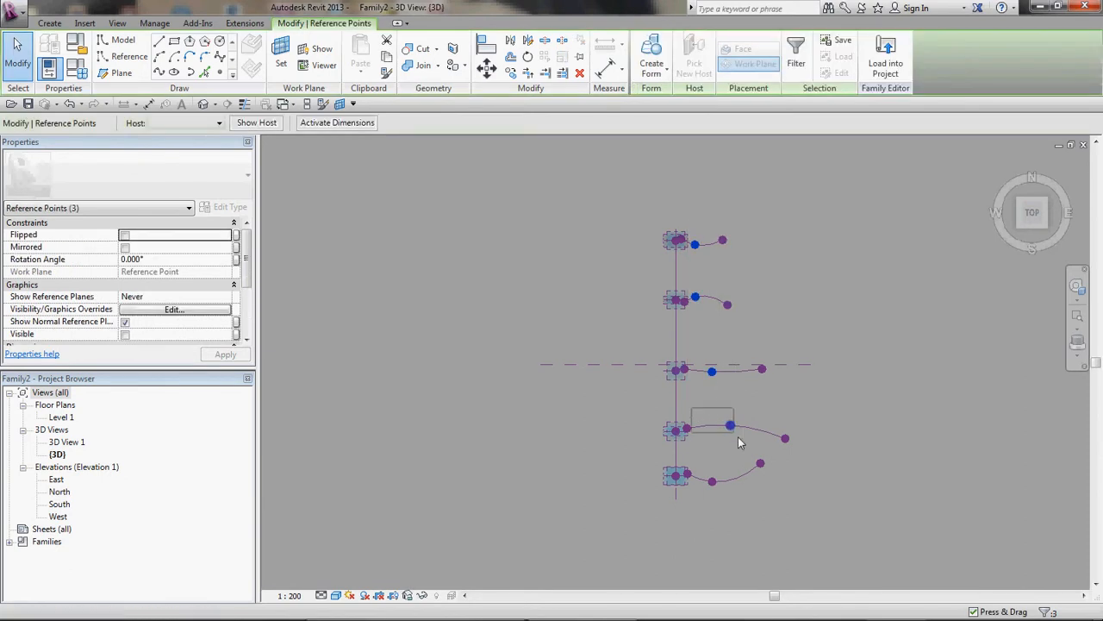
pyautogui.keyDown('ctrl'); pyautogui.moveTo(744, 497); pyautogui.dragTo(748, 496); pyautogui.keyUp('ctrl')
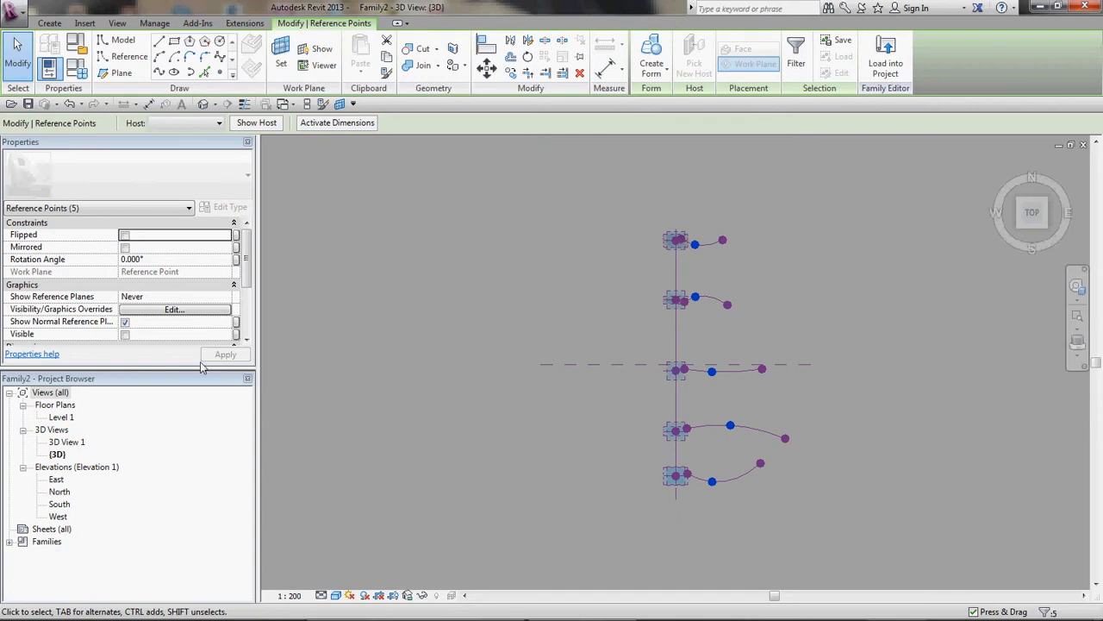
pyautogui.scroll(-2, 247, 291)
pyautogui.scroll(2, 247, 292)
pyautogui.click(174, 296)
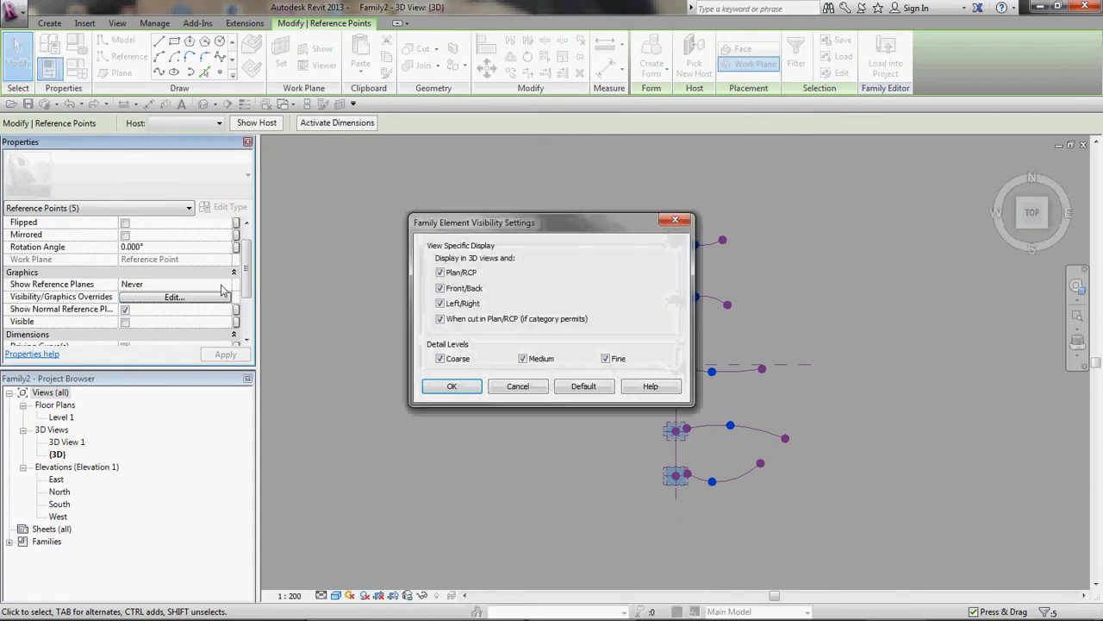
pyautogui.press('Escape')
pyautogui.moveTo(246, 280); pyautogui.dragTo(251, 351)
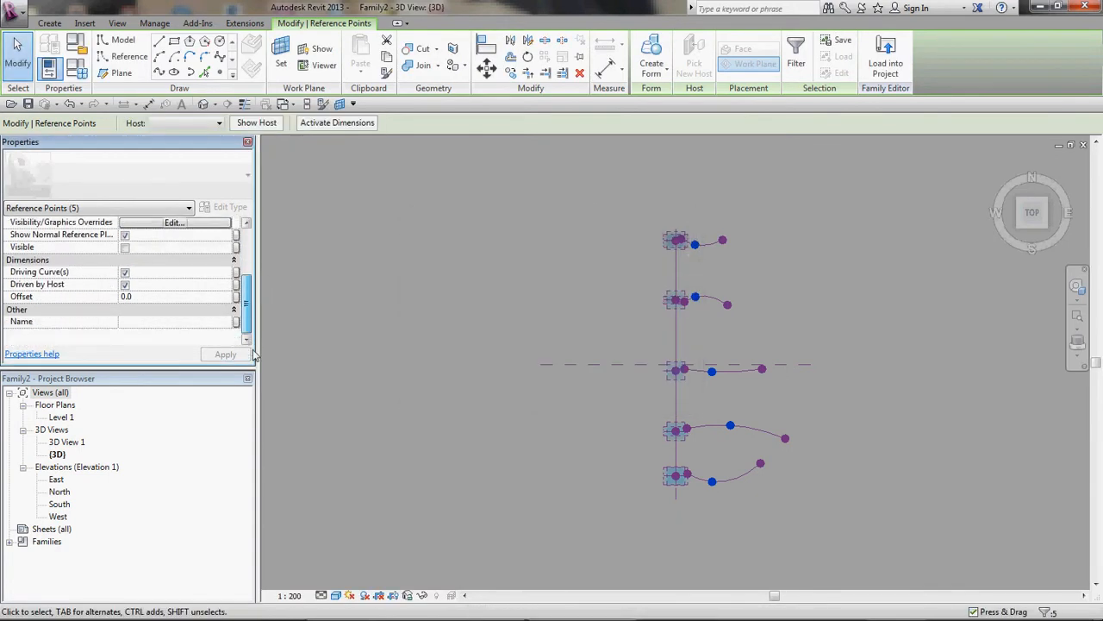
pyautogui.click(159, 299)
pyautogui.write('1000')
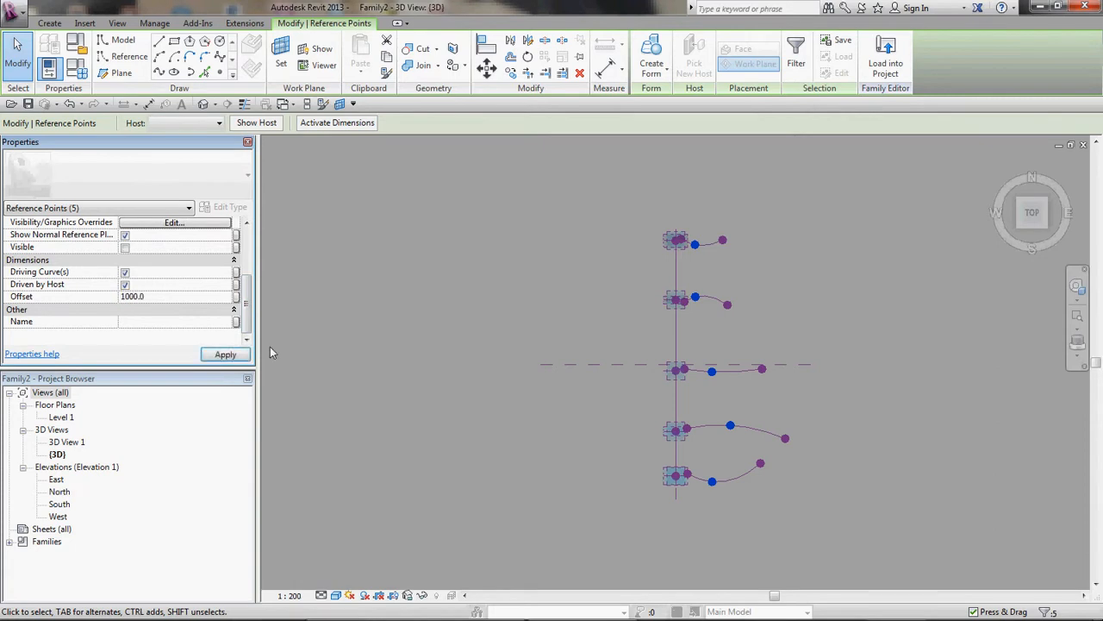
pyautogui.click(226, 354)
# Step: Select four of the profile splines and create a solid form from them
pyautogui.rightClick(727, 389)
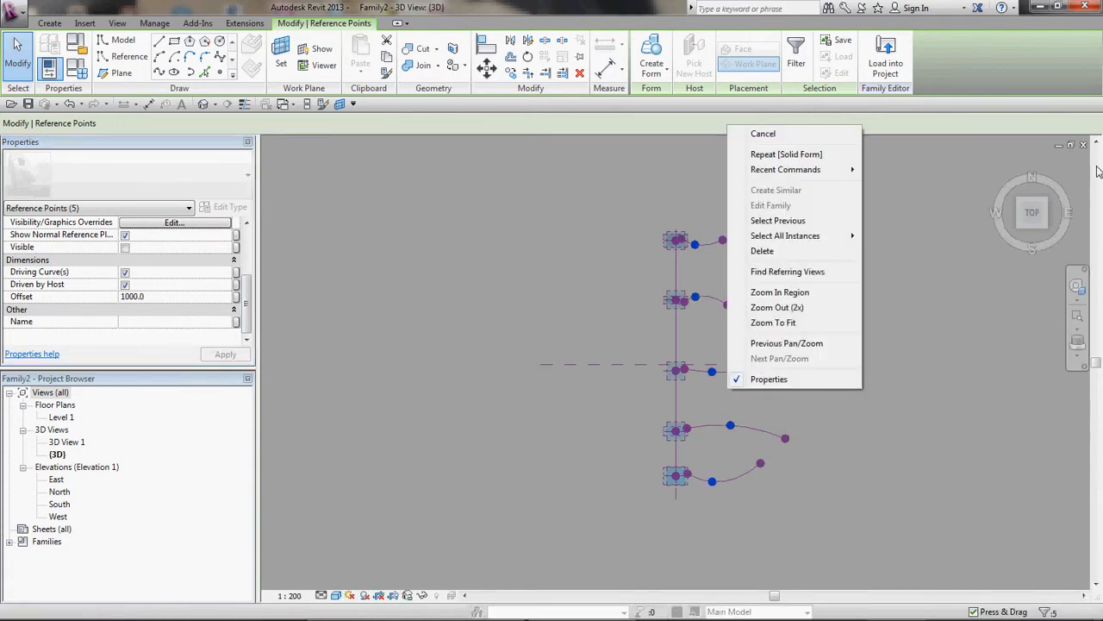
pyautogui.click(1038, 227)
pyautogui.click(1043, 231)
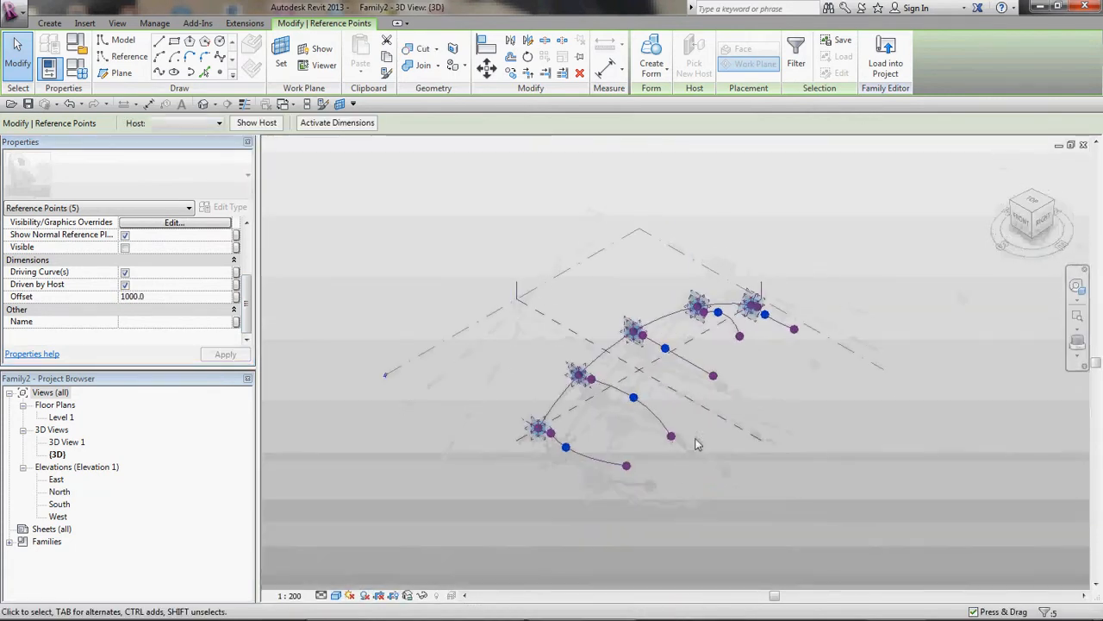
pyautogui.rightClick(714, 459)
pyautogui.click(734, 494)
pyautogui.keyDown('shift'); pyautogui.moveTo(729, 497); pyautogui.dragTo(646, 484, button='middle'); pyautogui.keyUp('shift')
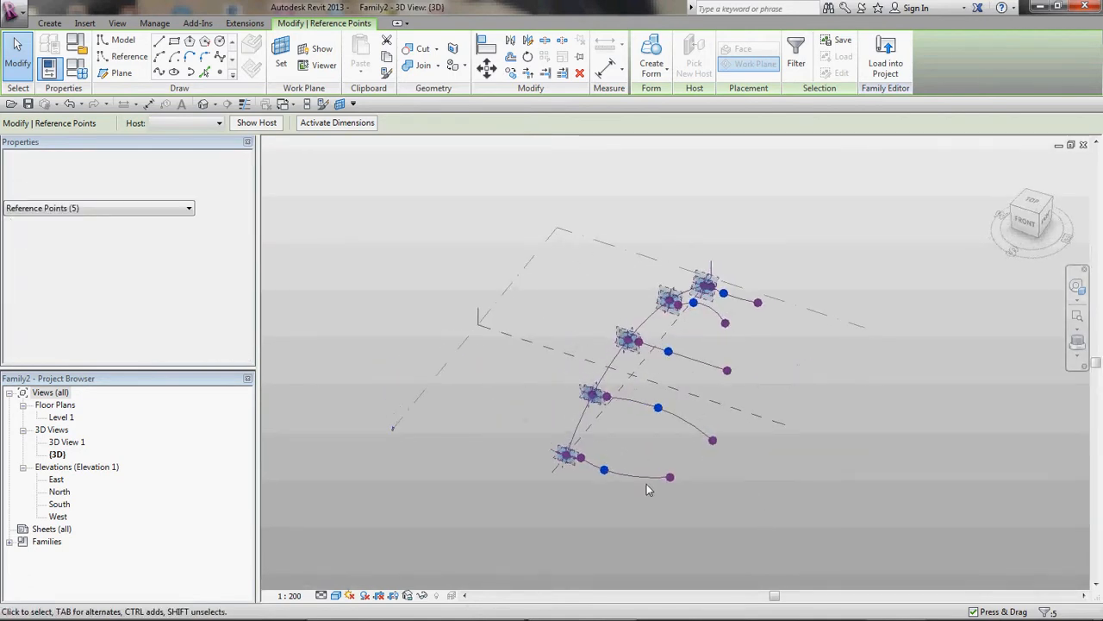
pyautogui.click(646, 479)
pyautogui.keyDown('ctrl'); pyautogui.click(678, 426); pyautogui.keyUp('ctrl')
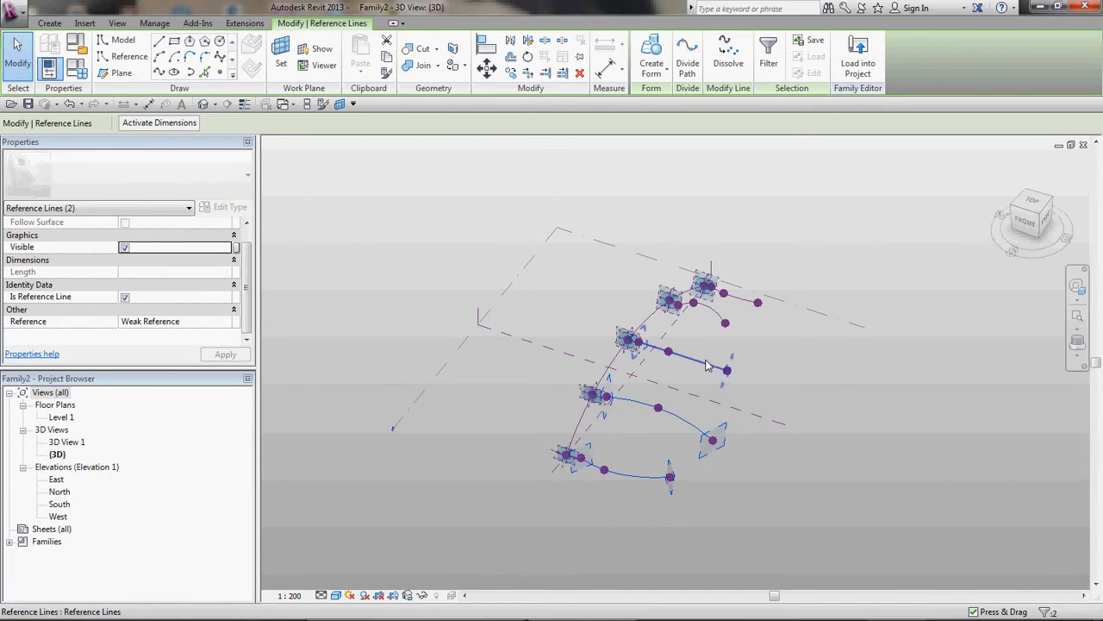
pyautogui.keyDown('ctrl'); pyautogui.click(720, 321); pyautogui.keyUp('ctrl')
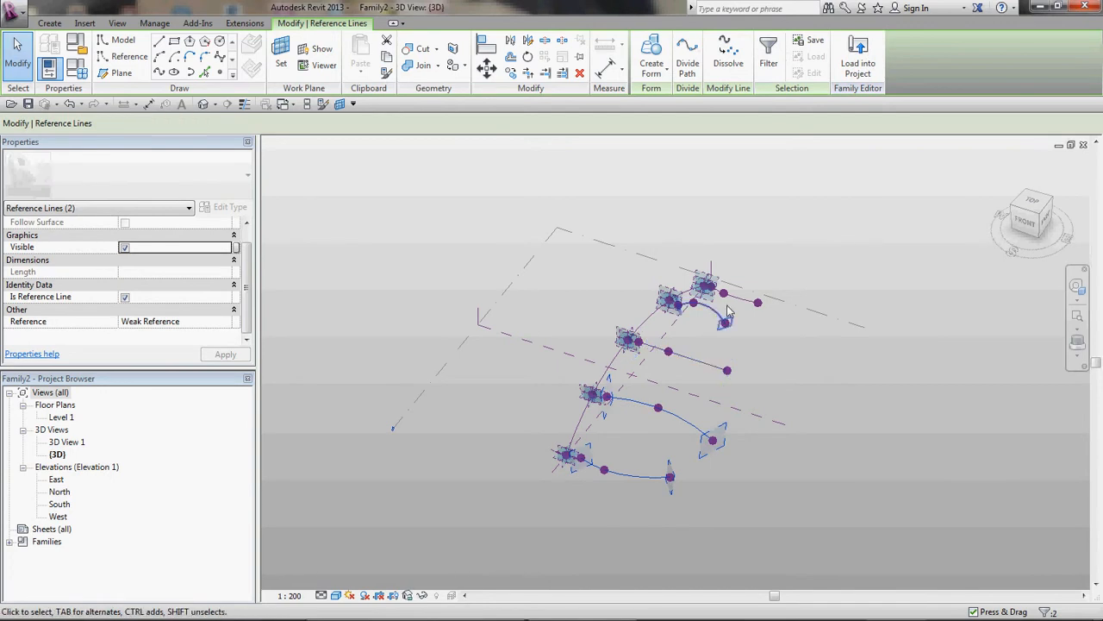
pyautogui.click(653, 54)
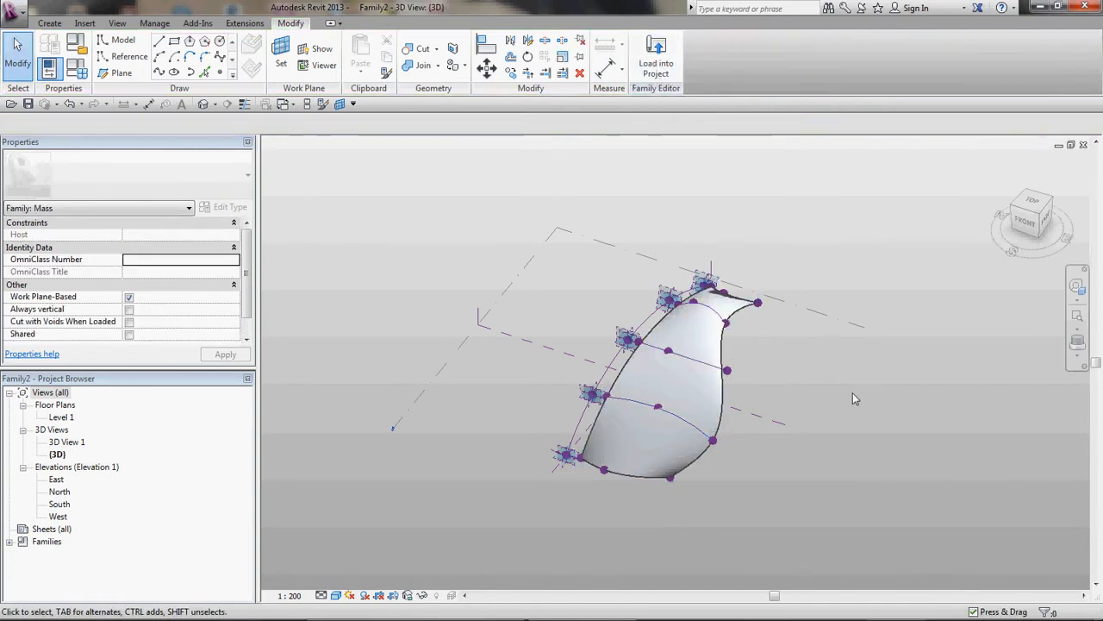
# Step: Orbit around the new form and examine its shape from the top and side views
pyautogui.keyDown('shift'); pyautogui.moveTo(658, 514); pyautogui.dragTo(768, 504, button='middle'); pyautogui.keyUp('shift')
pyautogui.scroll(-2, 768, 504)
pyautogui.click(1033, 202)
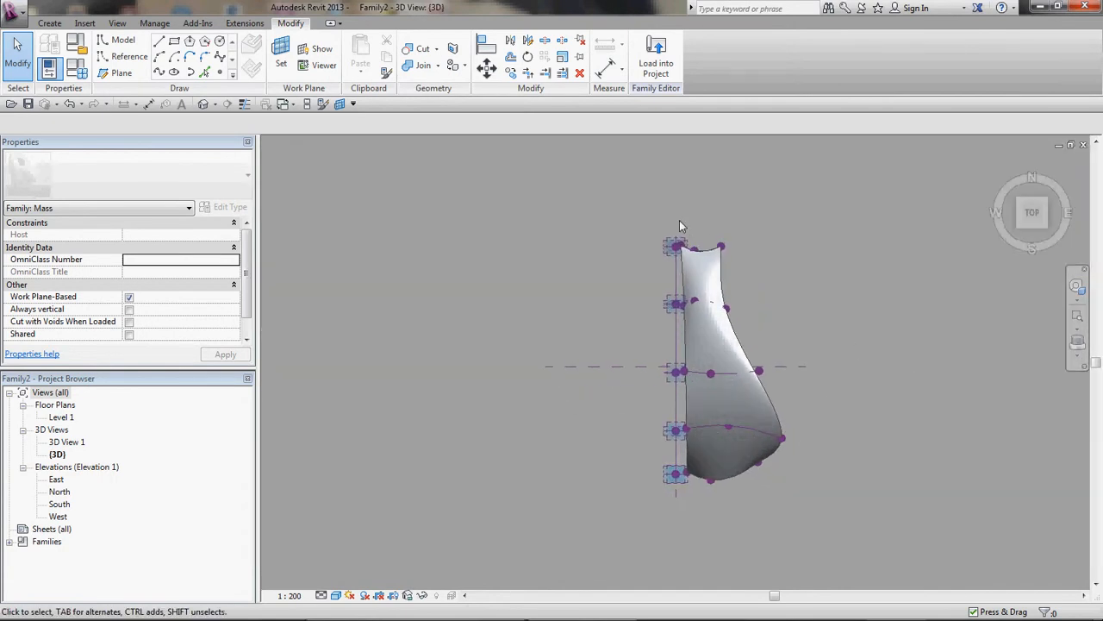
pyautogui.moveTo(679, 220); pyautogui.dragTo(795, 508)
pyautogui.moveTo(768, 403); pyautogui.dragTo(847, 395)
pyautogui.click(847, 396)
pyautogui.keyDown('shift'); pyautogui.moveTo(896, 462); pyautogui.dragTo(721, 190, button='middle'); pyautogui.keyUp('shift')
pyautogui.scroll(2, 698, 412)
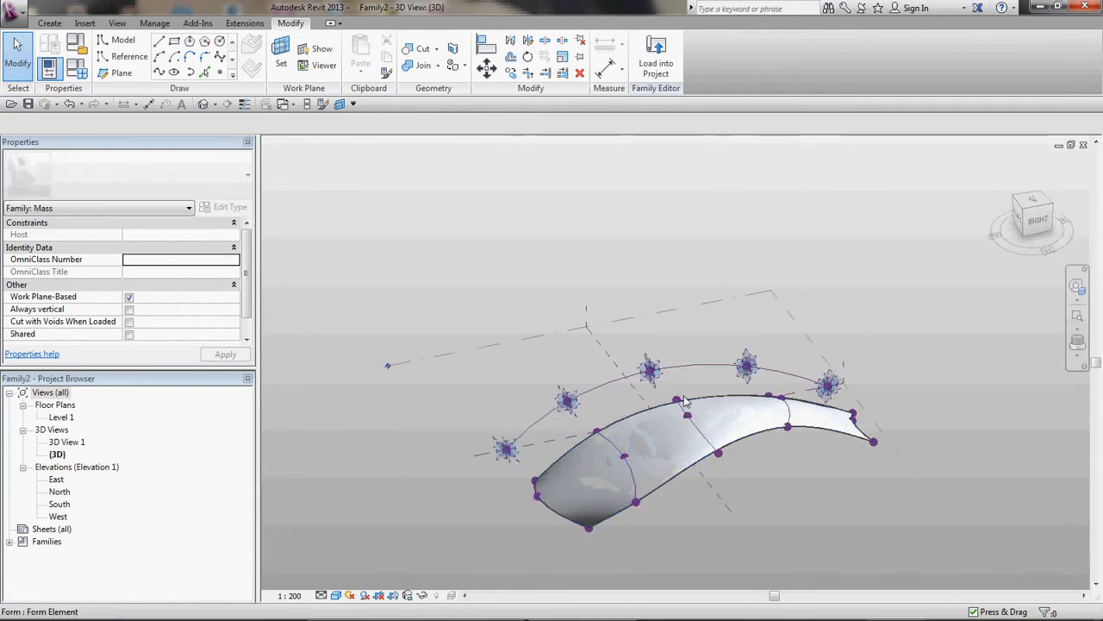
pyautogui.click(665, 369)
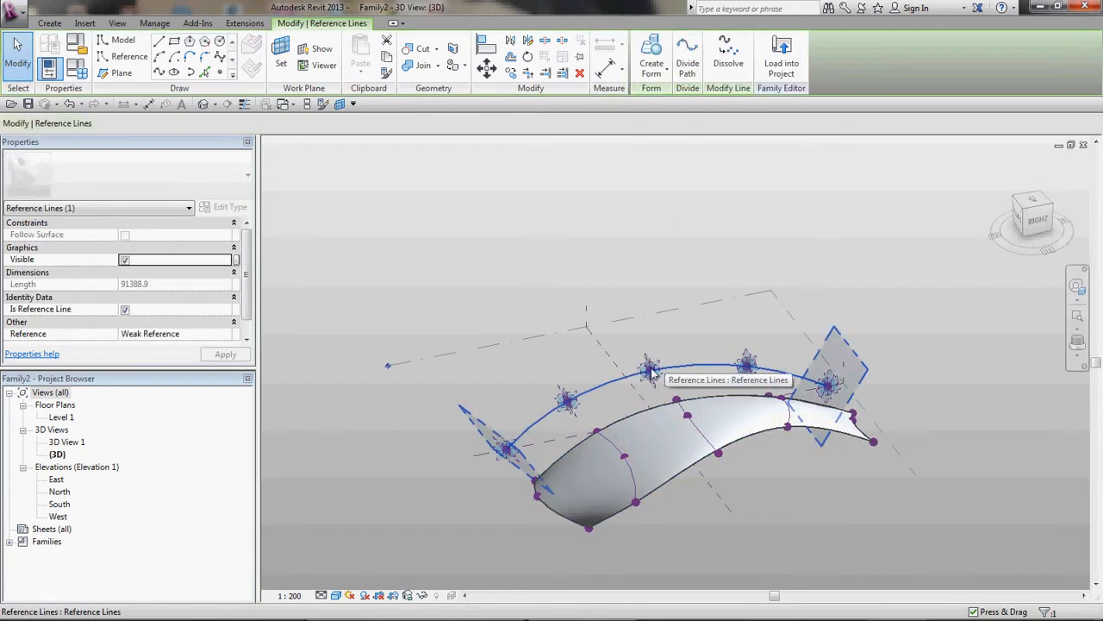
pyautogui.click(570, 388)
pyautogui.moveTo(569, 383)
pyautogui.mouseDown()
pyautogui.moveTo(570, 347)
pyautogui.moveTo(570, 380)
pyautogui.mouseUp()
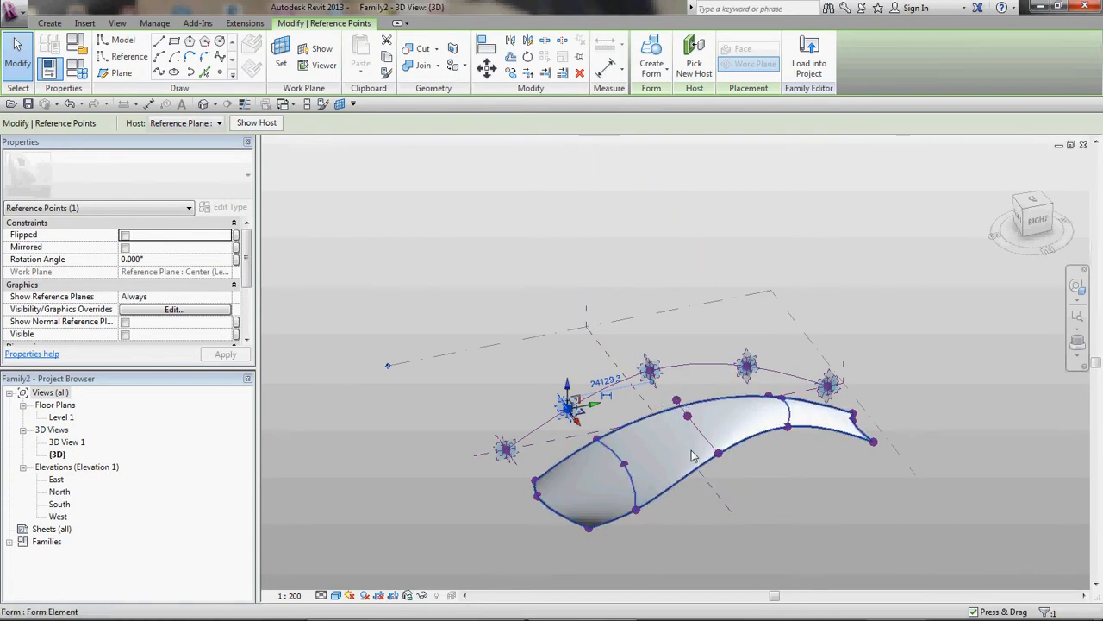
pyautogui.keyDown('shift'); pyautogui.moveTo(683, 535); pyautogui.dragTo(720, 429, button='middle'); pyautogui.keyUp('shift')
pyautogui.scroll(3, 722, 448)
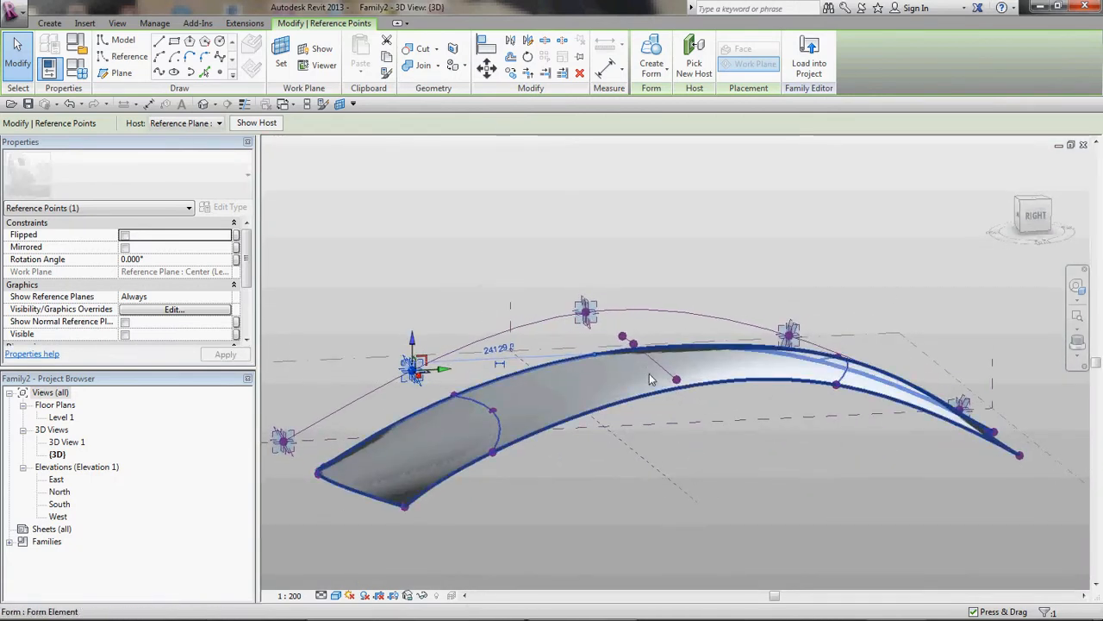
pyautogui.keyDown('shift'); pyautogui.moveTo(668, 398); pyautogui.dragTo(730, 374, button='middle'); pyautogui.keyUp('shift')
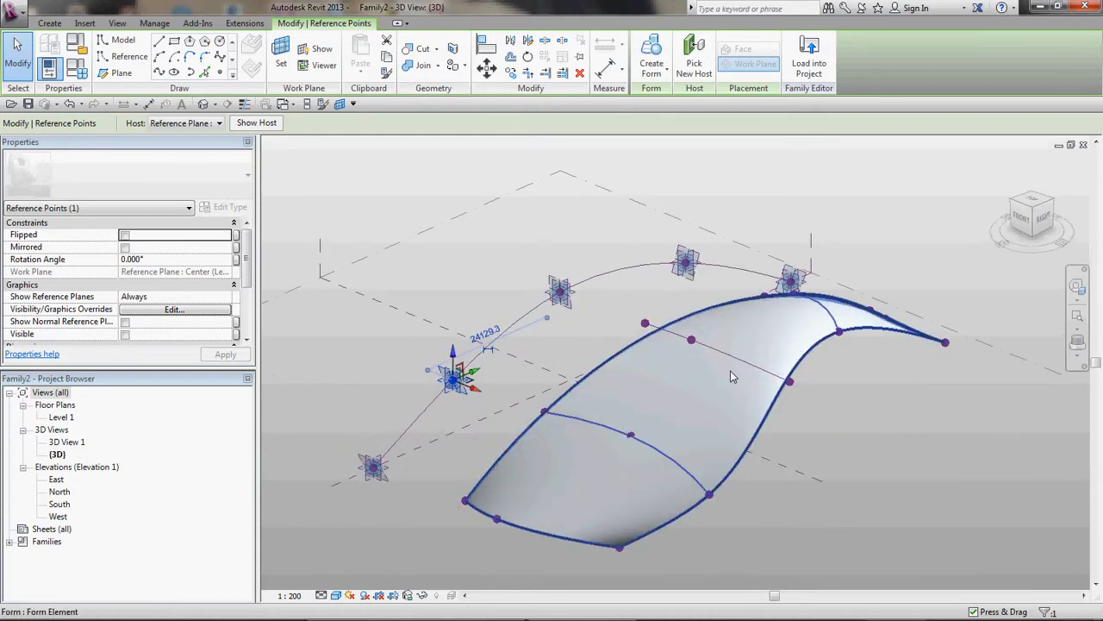
# Step: Delete the solid form
pyautogui.click(733, 380)
pyautogui.press('Delete')
pyautogui.keyDown('shift'); pyautogui.moveTo(848, 426); pyautogui.dragTo(847, 431, button='middle'); pyautogui.keyUp('shift')
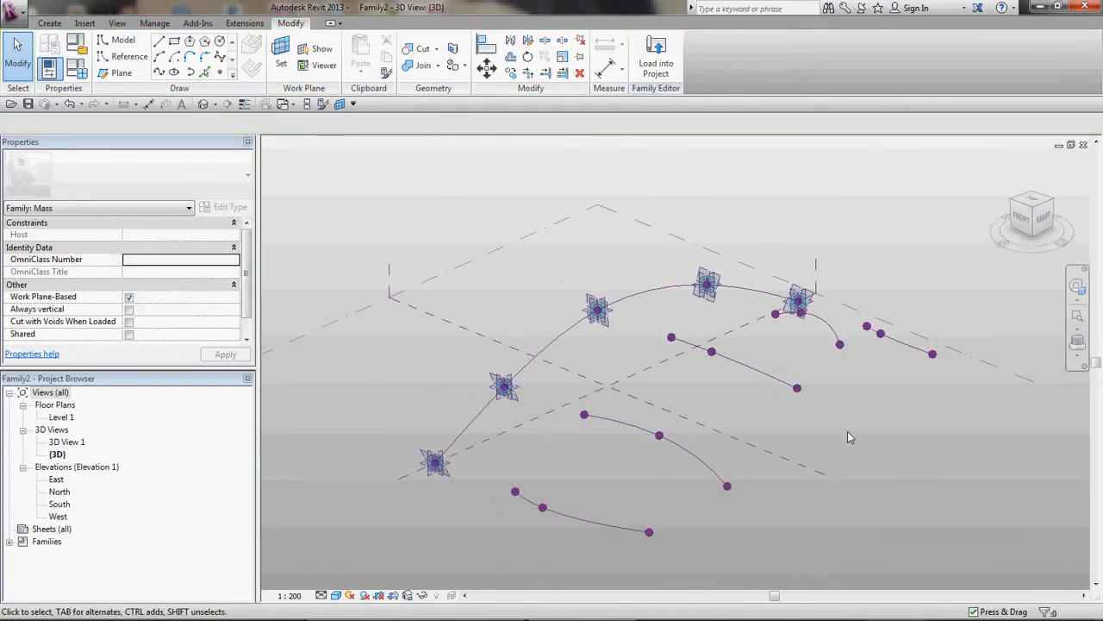
# Step: Check a profile midpoint's offset, then select the four profile splines and create a solid form from them
pyautogui.click(712, 356)
pyautogui.scroll(-5, 254, 319)
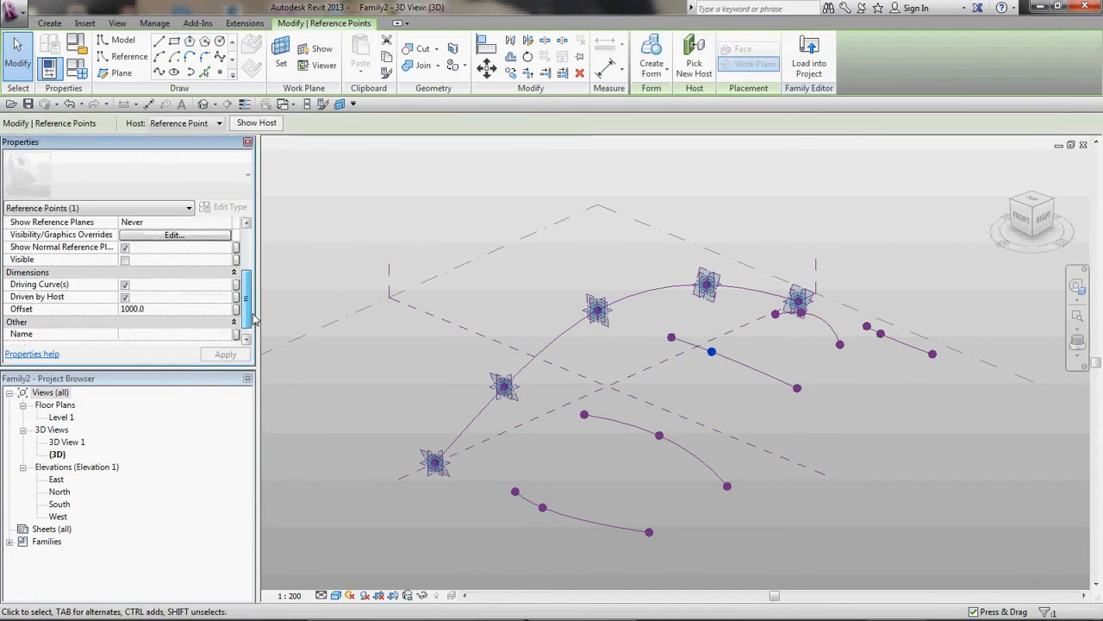
pyautogui.press('Escape')
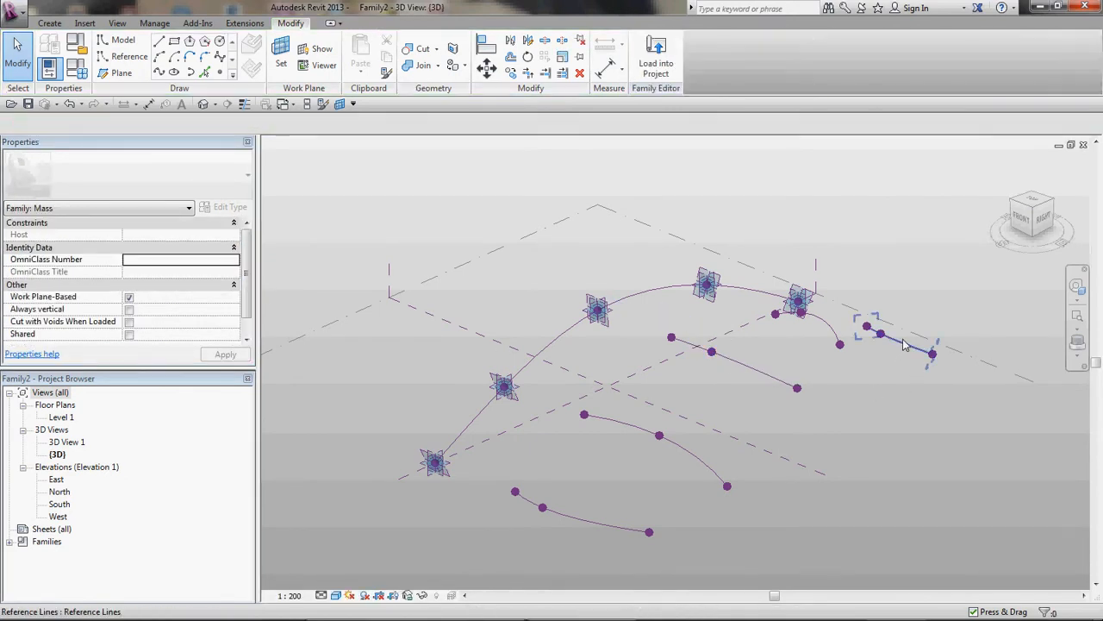
pyautogui.click(909, 345)
pyautogui.keyDown('ctrl'); pyautogui.click(819, 331); pyautogui.keyUp('ctrl')
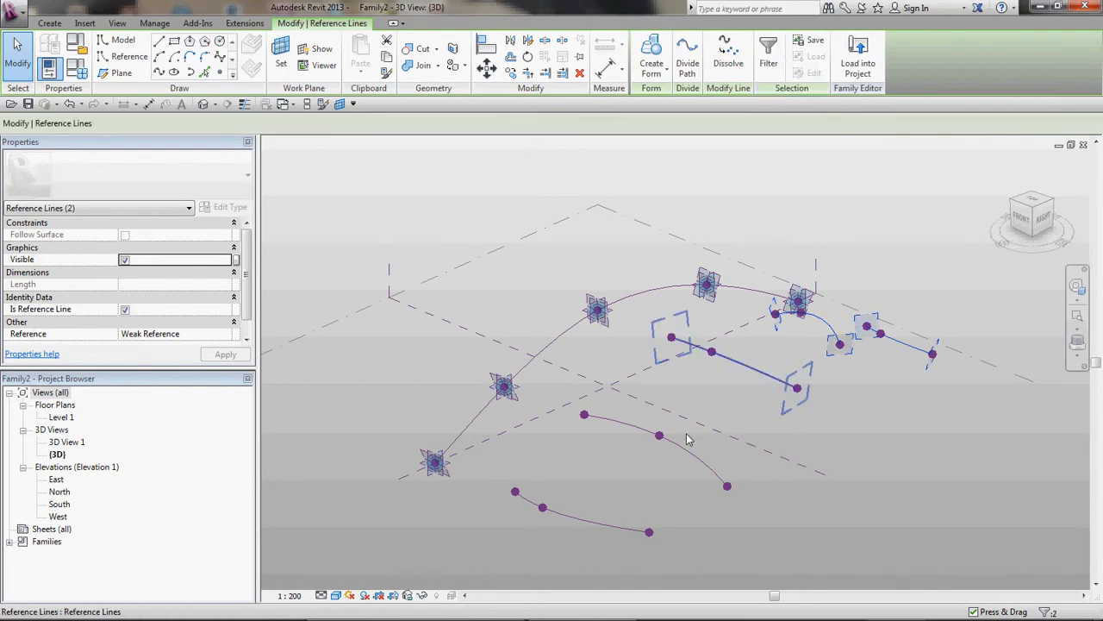
pyautogui.keyDown('ctrl'); pyautogui.click(770, 380); pyautogui.keyUp('ctrl')
pyautogui.keyDown('ctrl'); pyautogui.click(623, 523); pyautogui.keyUp('ctrl')
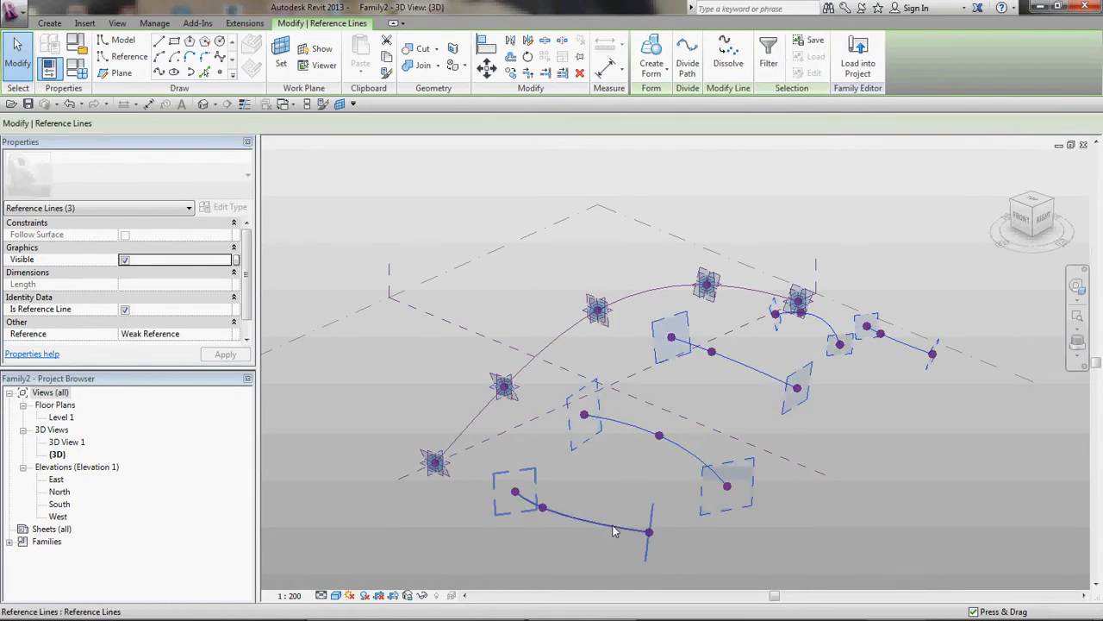
pyautogui.click(654, 57)
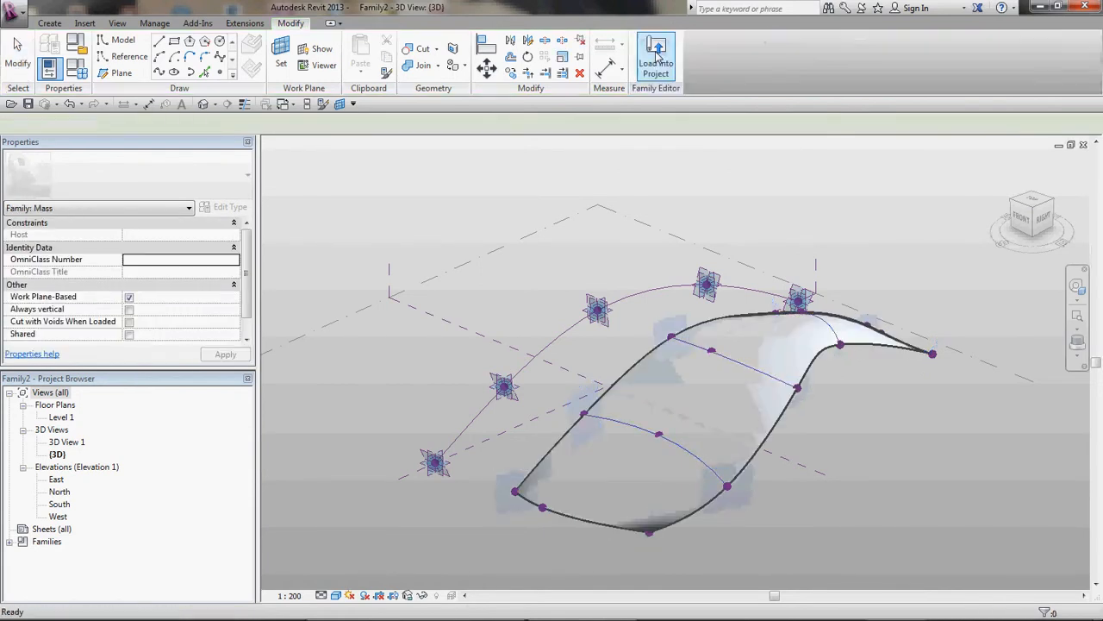
pyautogui.click(852, 433)
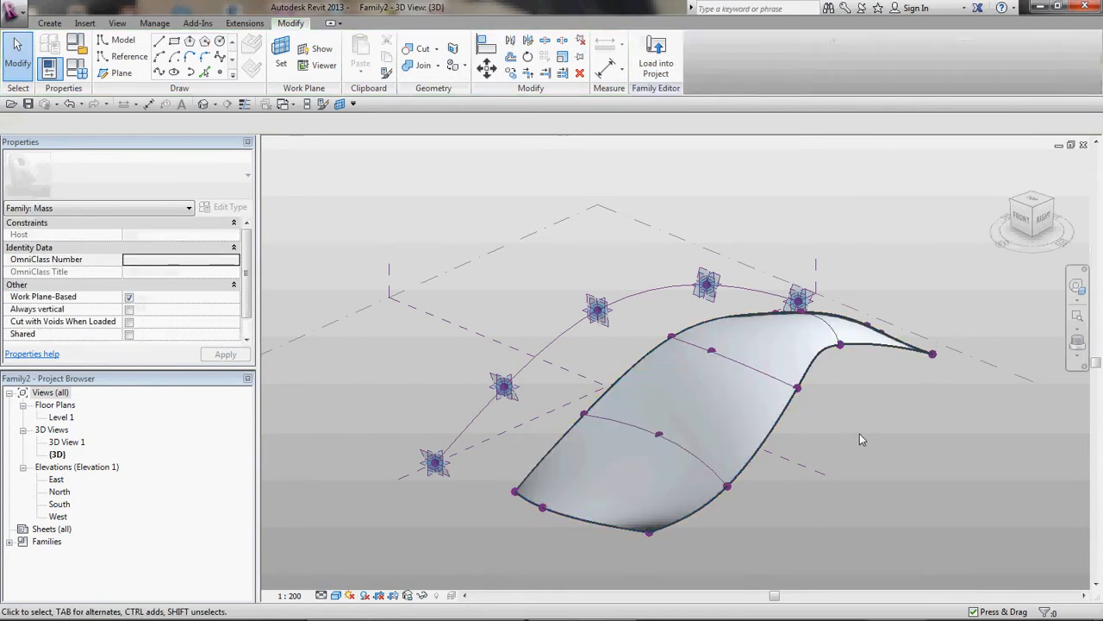
# Step: Raise the path's highest middle reference point by dragging it upward to reshape the form
pyautogui.keyDown('shift'); pyautogui.moveTo(859, 433); pyautogui.dragTo(798, 364, button='middle'); pyautogui.keyUp('shift')
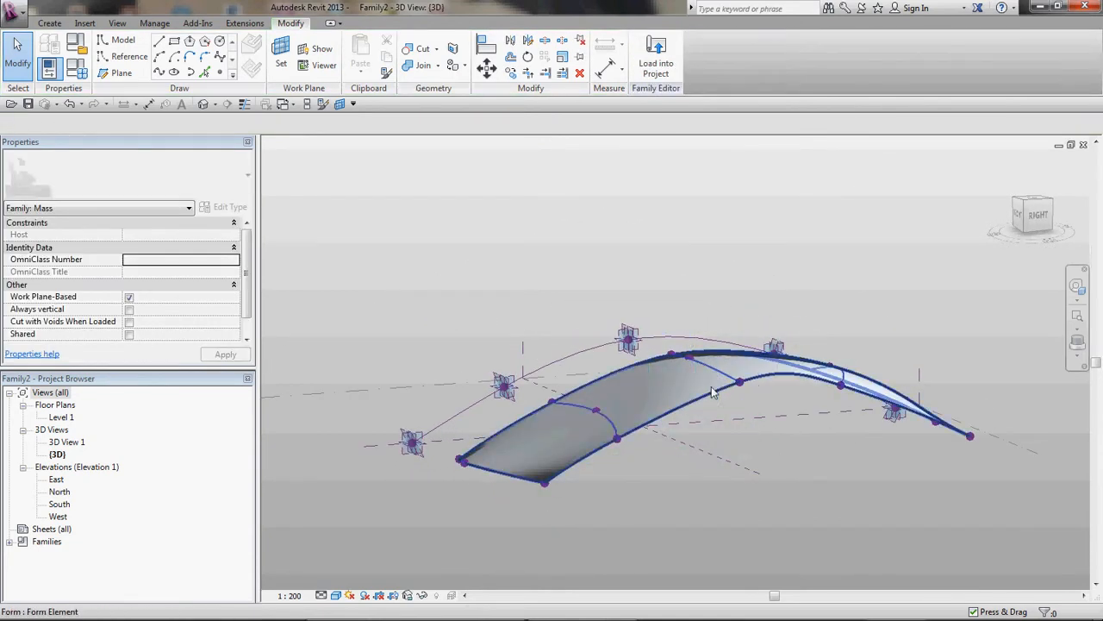
pyautogui.click(630, 343)
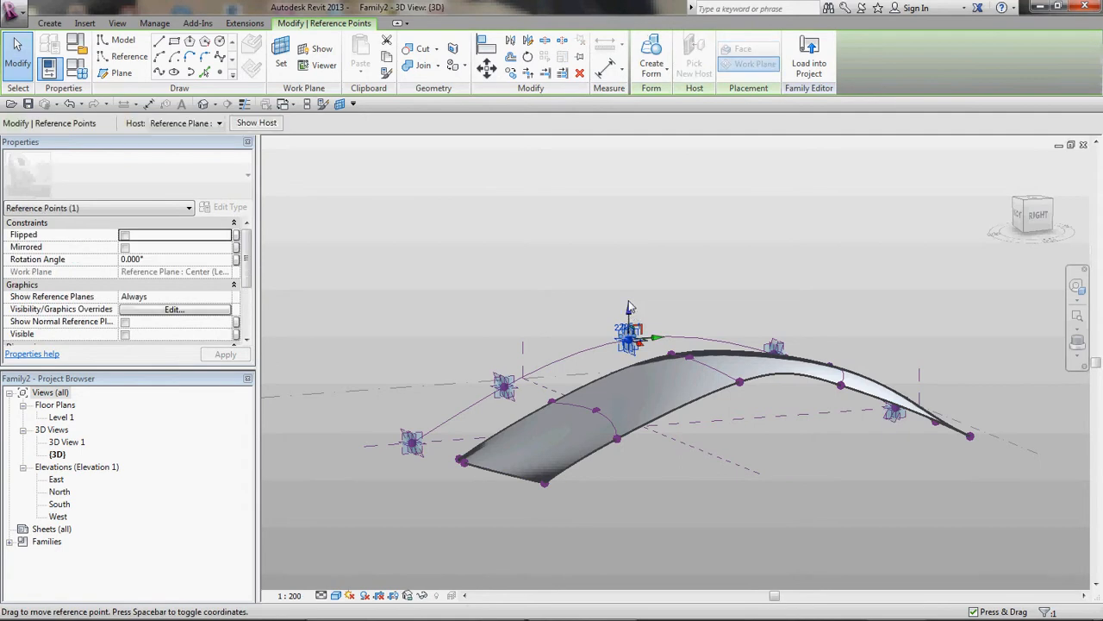
pyautogui.moveTo(629, 338); pyautogui.dragTo(630, 299)
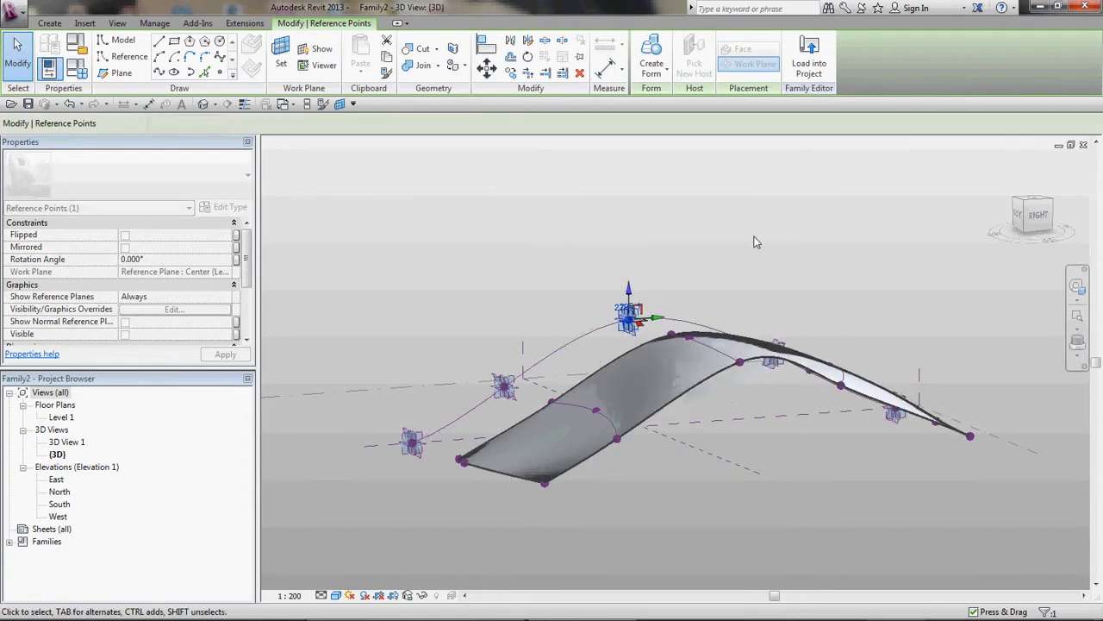
pyautogui.click(824, 450)
pyautogui.keyDown('shift'); pyautogui.moveTo(825, 450); pyautogui.dragTo(961, 517, button='middle'); pyautogui.keyUp('shift')
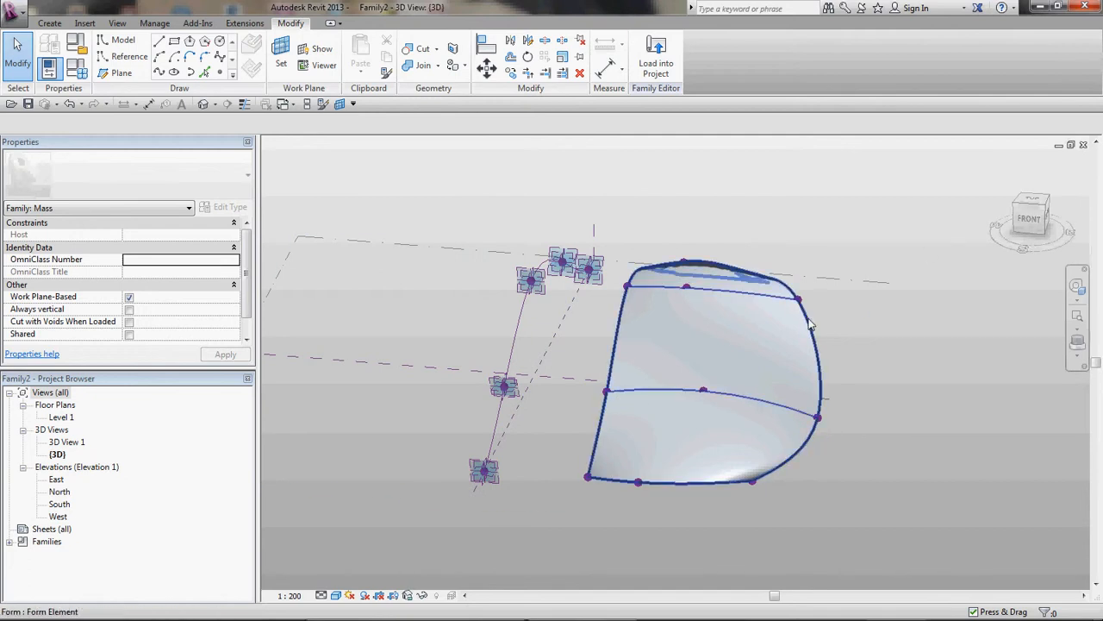
# Step: Load the mass family into the project and place an instance in the 3D view
pyautogui.click(1031, 200)
pyautogui.moveTo(833, 286); pyautogui.dragTo(857, 368, button='middle')
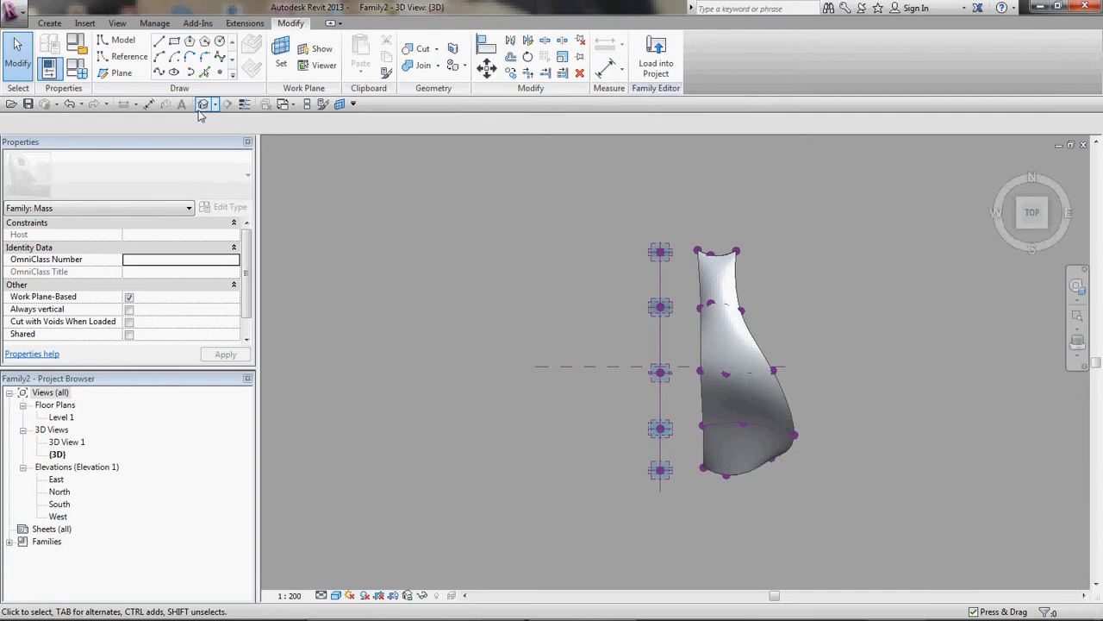
pyautogui.click(674, 62)
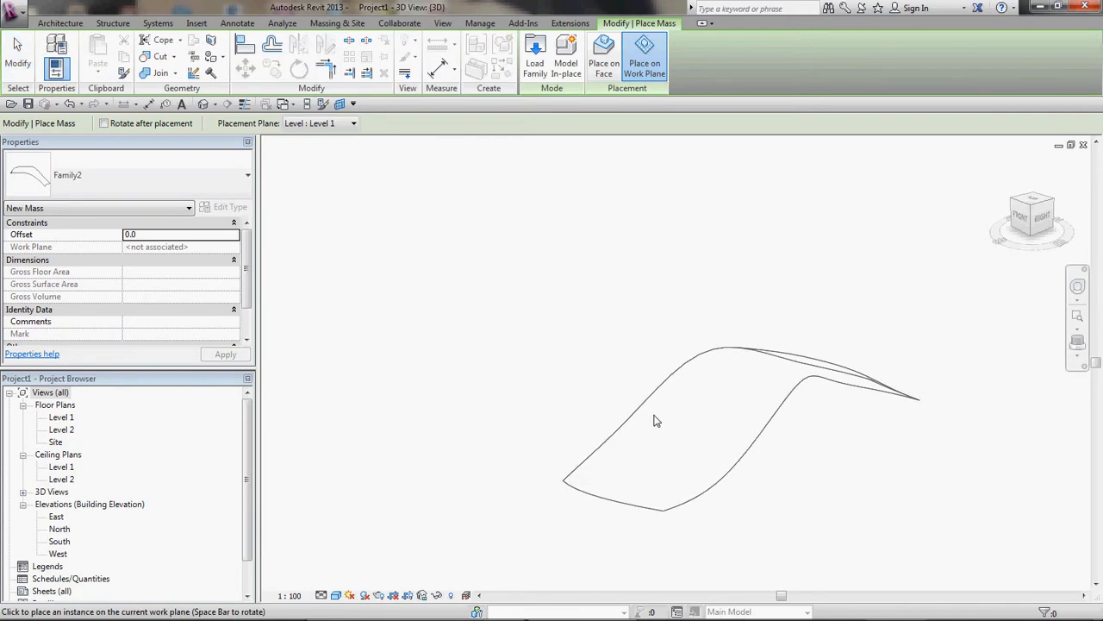
pyautogui.click(618, 389)
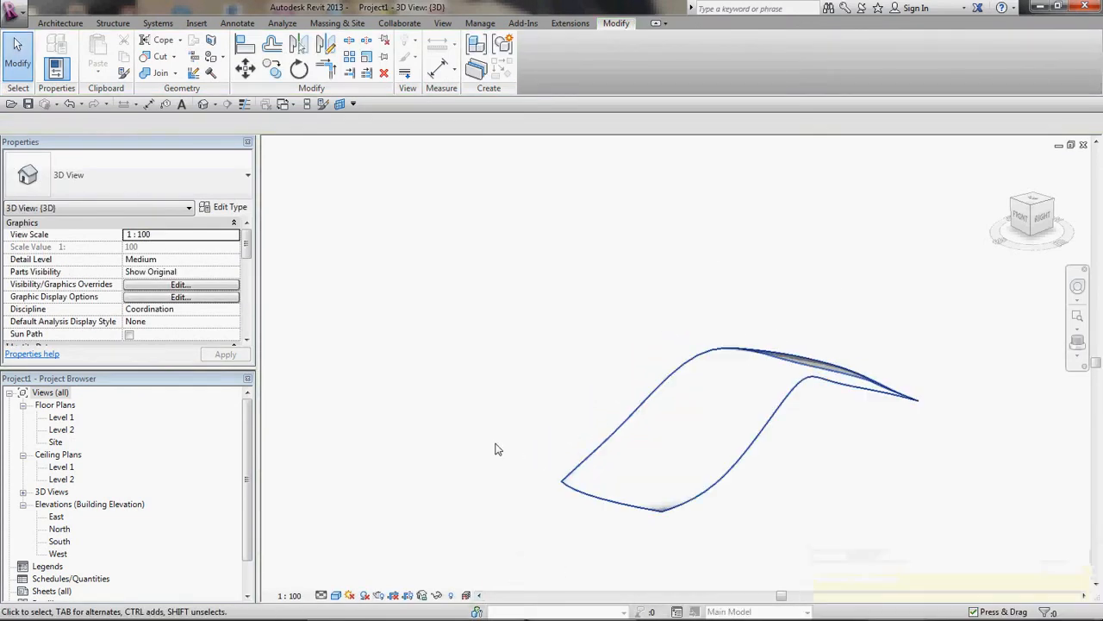
# Step: Select the placed mass and switch between the project and the family editor to compare it with the family form
pyautogui.keyDown('shift'); pyautogui.moveTo(497, 448); pyautogui.dragTo(380, 594, button='middle'); pyautogui.keyUp('shift')
pyautogui.keyDown('shift'); pyautogui.moveTo(778, 488); pyautogui.dragTo(731, 468, button='middle'); pyautogui.keyUp('shift')
pyautogui.click(730, 465)
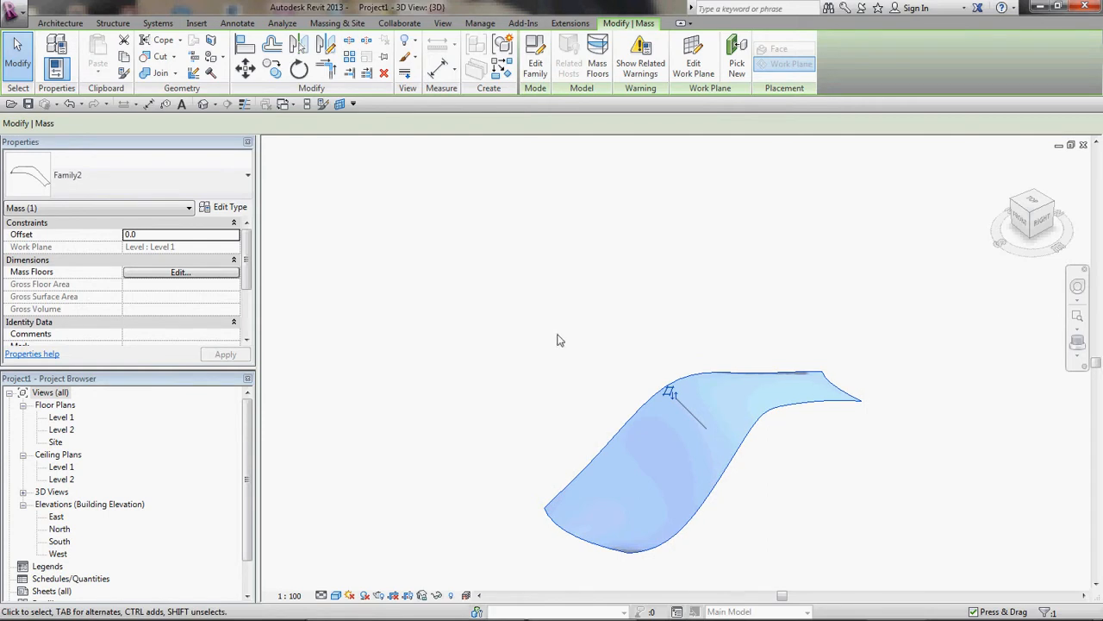
pyautogui.click(293, 102)
pyautogui.click(332, 127)
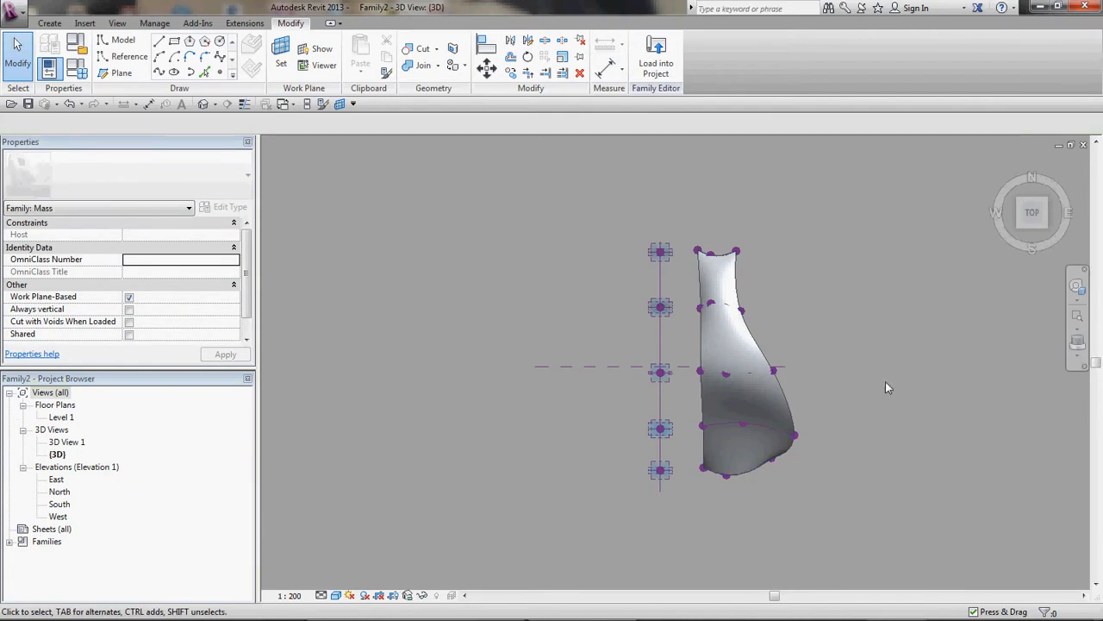
pyautogui.keyDown('shift'); pyautogui.moveTo(886, 381); pyautogui.dragTo(699, 258, button='middle'); pyautogui.keyUp('shift')
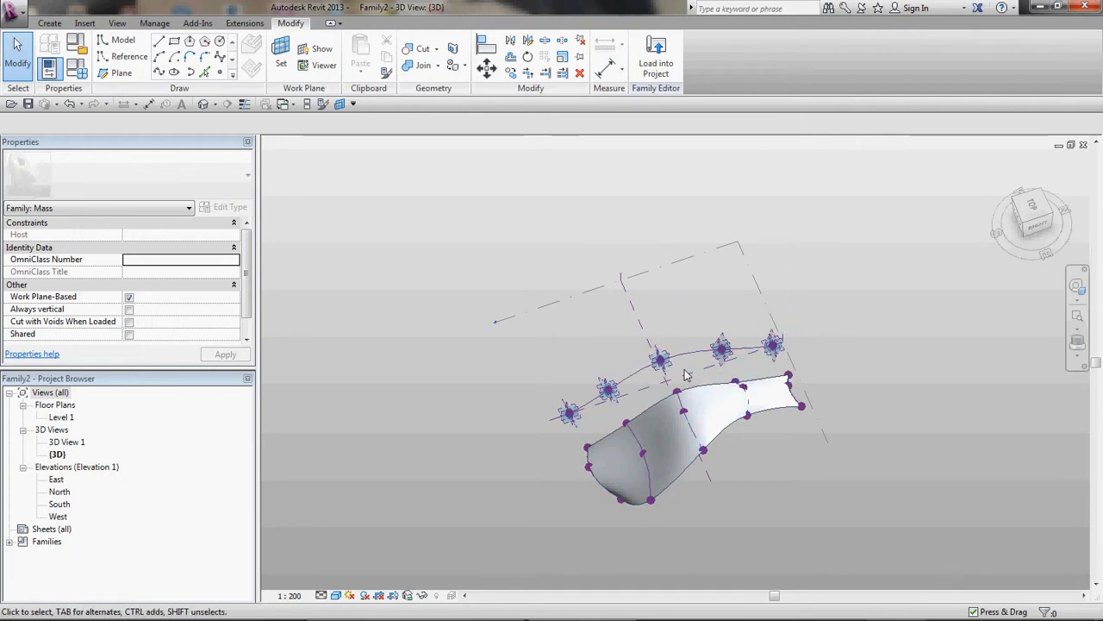
pyautogui.click(687, 446)
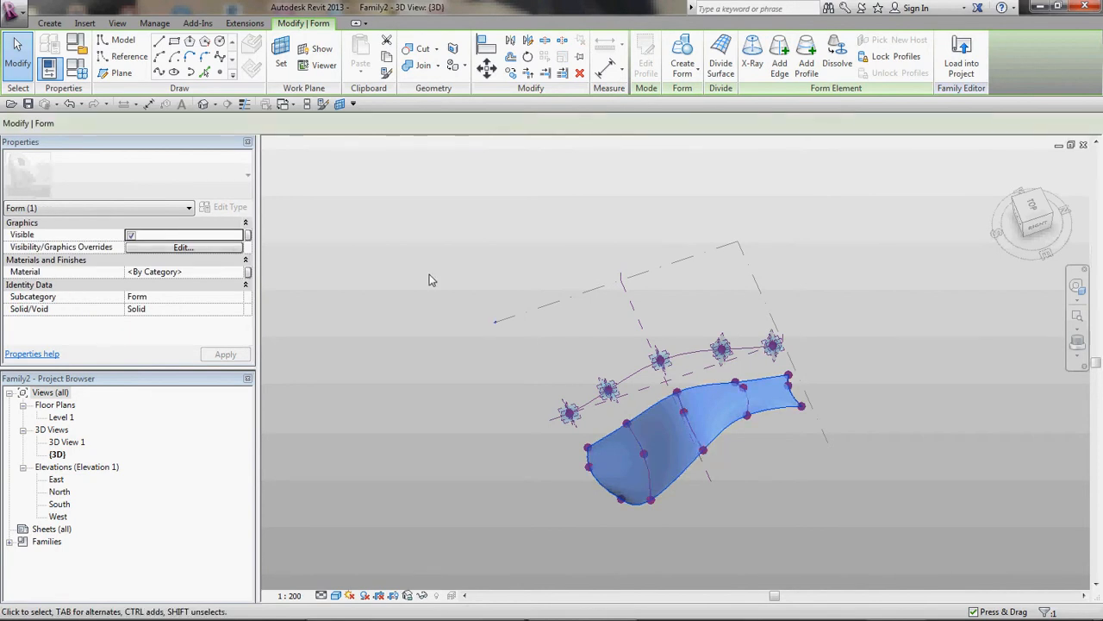
pyautogui.hotkey('ctrl', 'Tab')
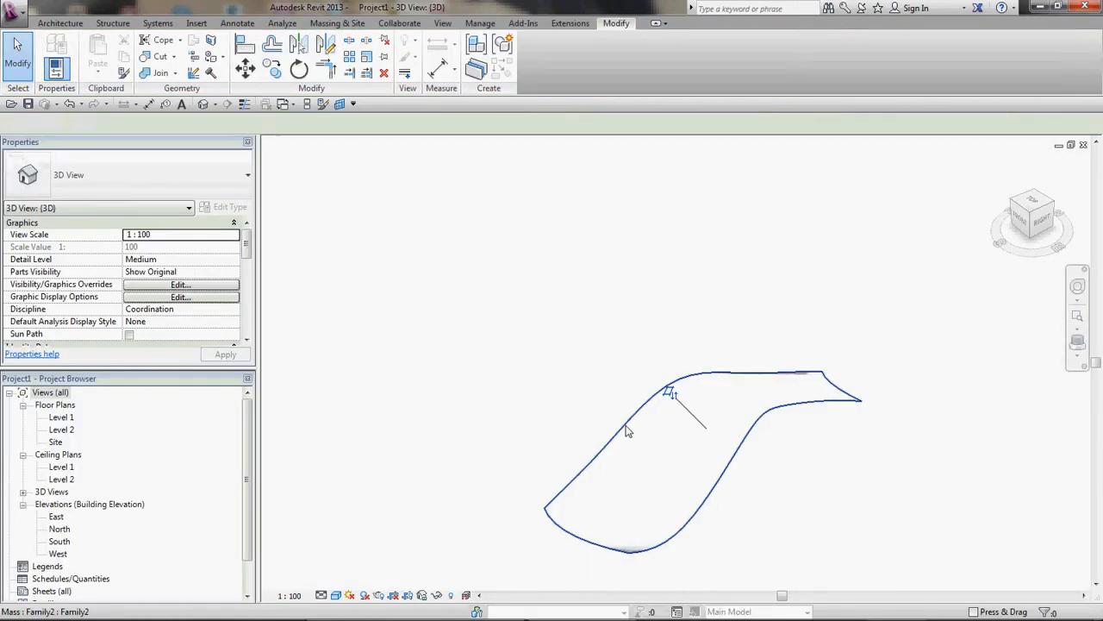
# Step: Set the placed mass instance's Offset to 3000
pyautogui.click(669, 390)
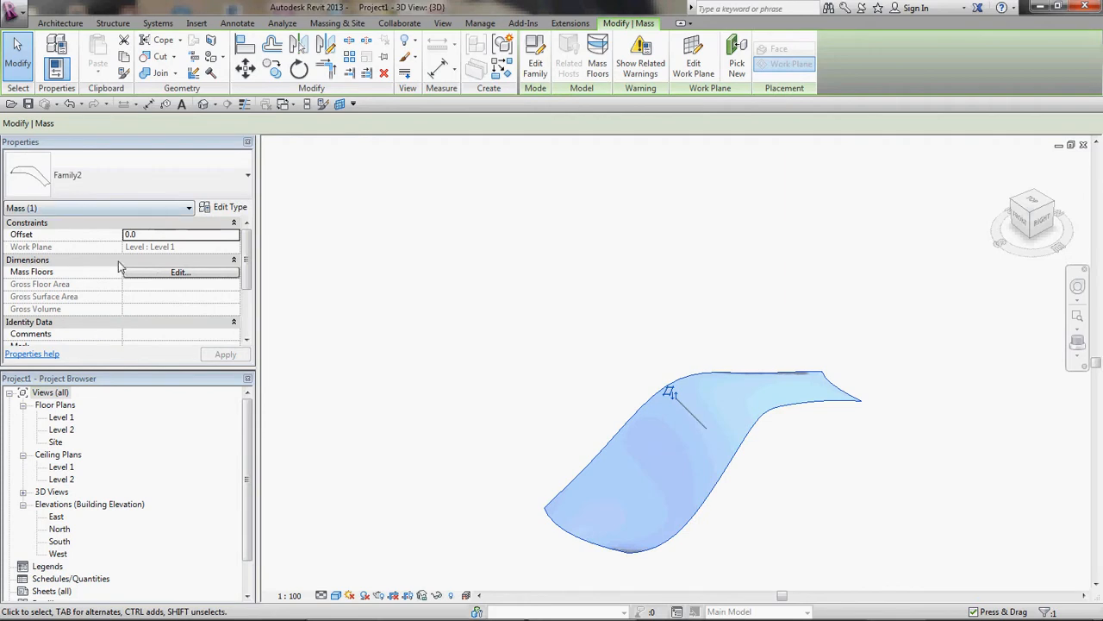
pyautogui.click(141, 239)
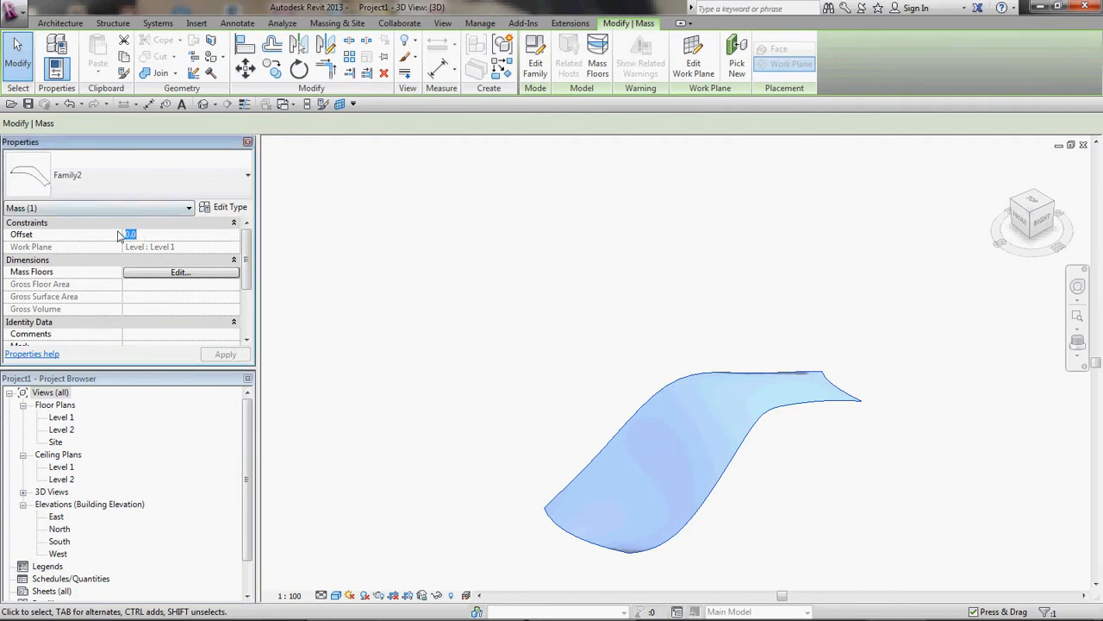
pyautogui.write('3000')
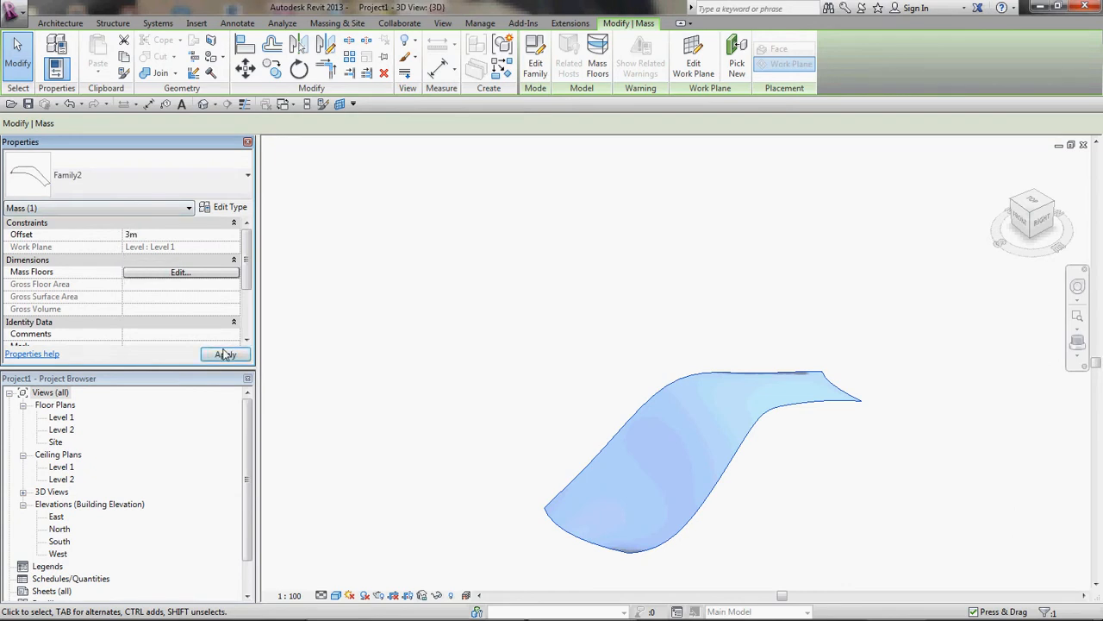
pyautogui.click(225, 355)
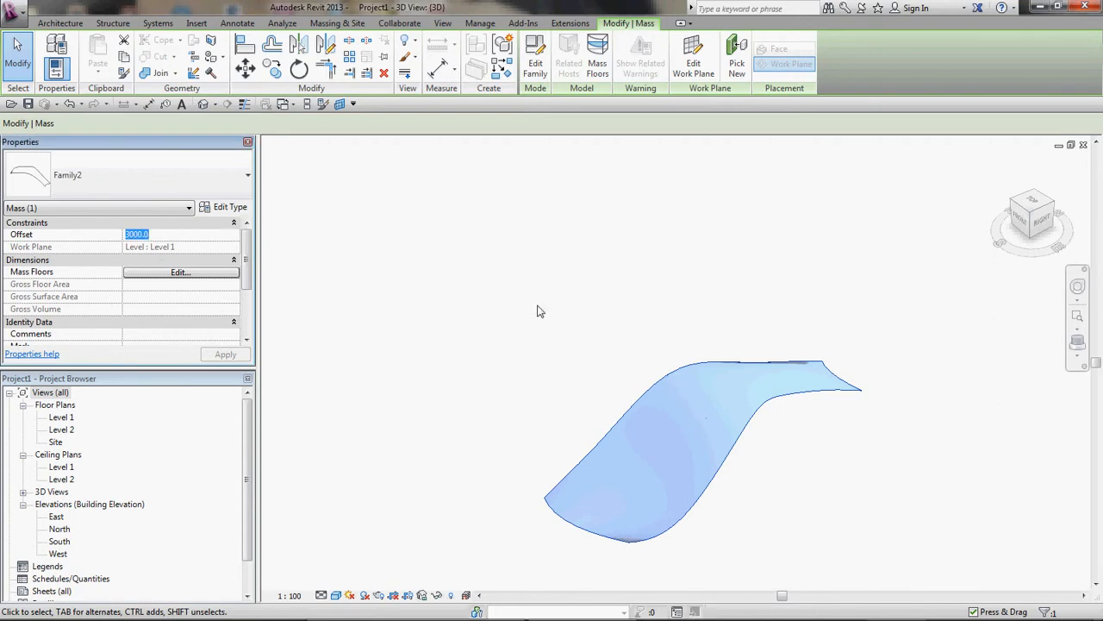
# Step: Orbit around the raised mass, then return to the family editor and orbit around the form from several angles
pyautogui.keyDown('shift'); pyautogui.moveTo(583, 342); pyautogui.dragTo(494, 226, button='middle'); pyautogui.keyUp('shift')
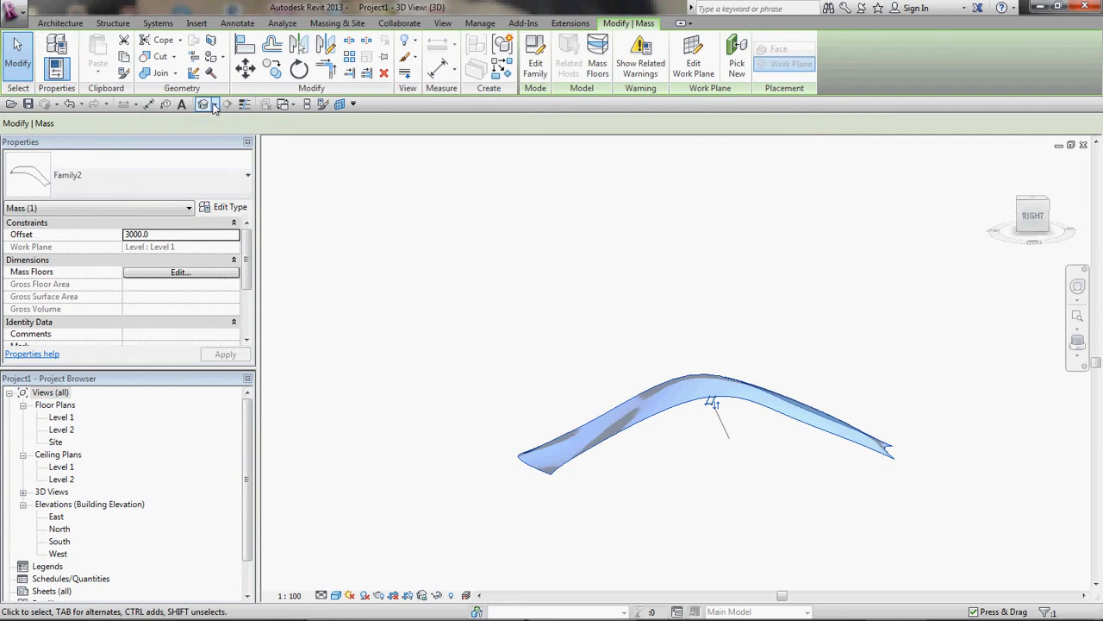
pyautogui.hotkey('ctrl', 'Tab')
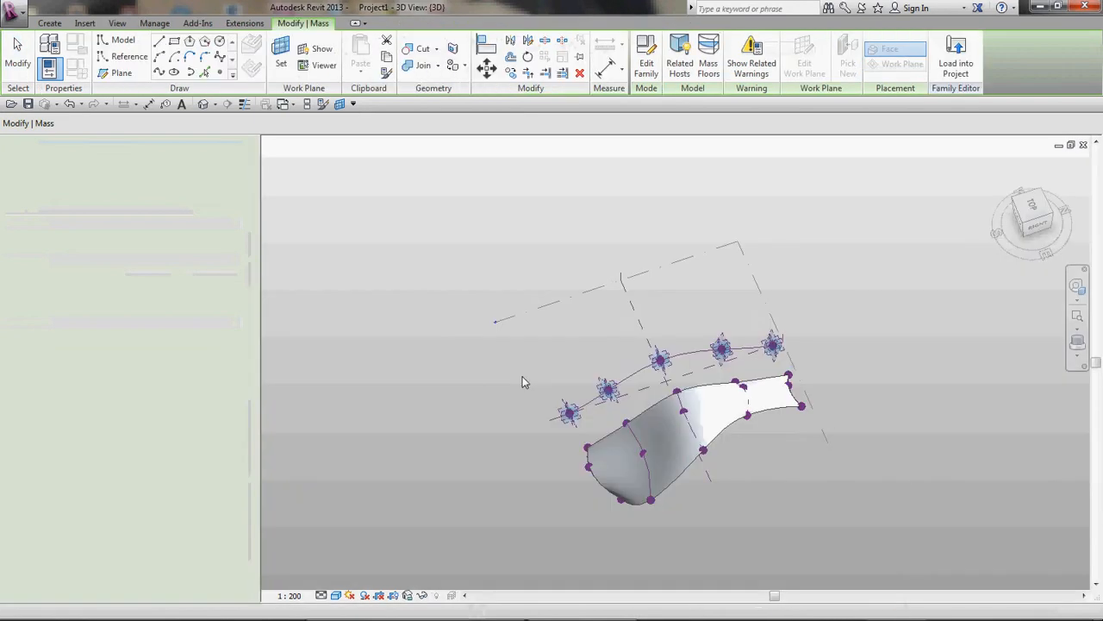
pyautogui.scroll(4, 653, 452)
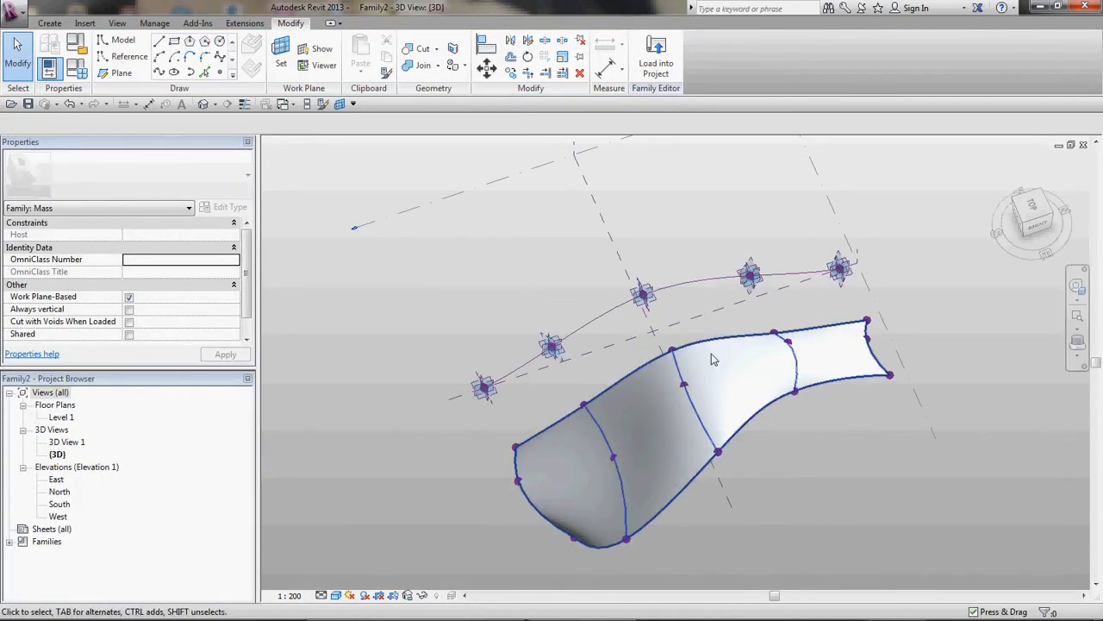
pyautogui.keyDown('shift'); pyautogui.moveTo(794, 446); pyautogui.dragTo(758, 345, button='middle'); pyautogui.keyUp('shift')
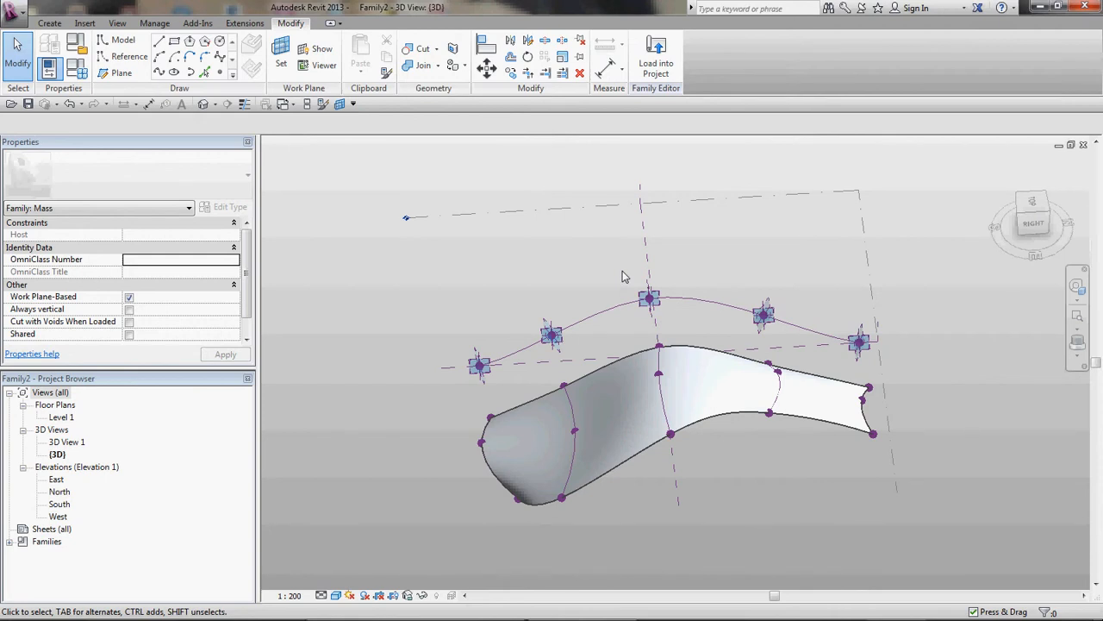
pyautogui.keyDown('shift'); pyautogui.moveTo(775, 499); pyautogui.dragTo(819, 494, button='middle'); pyautogui.keyUp('shift')
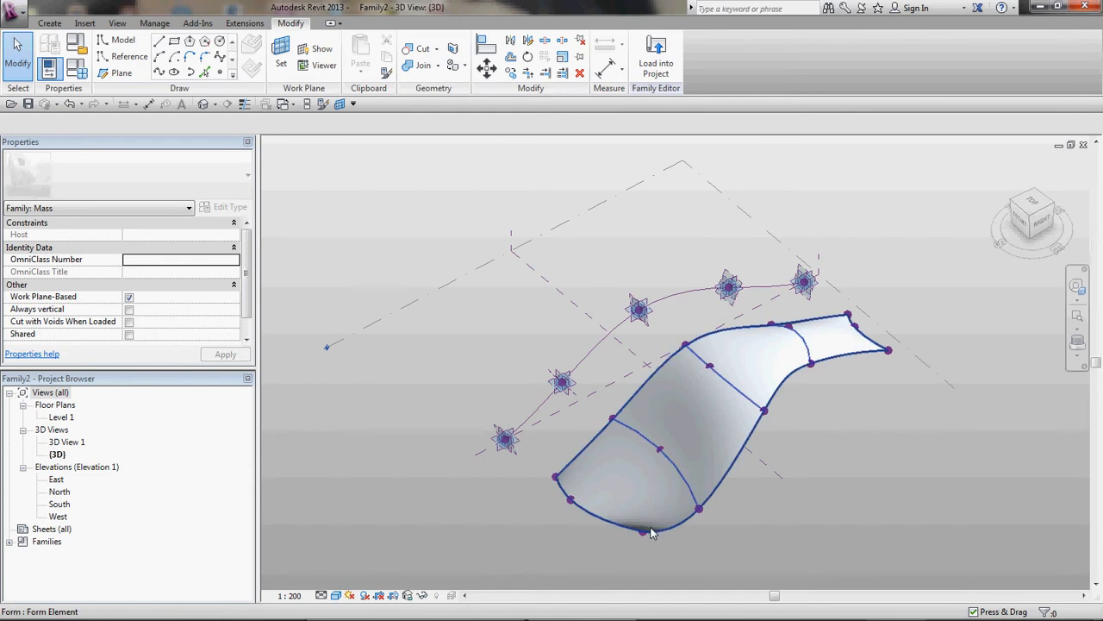
pyautogui.moveTo(253, 608)
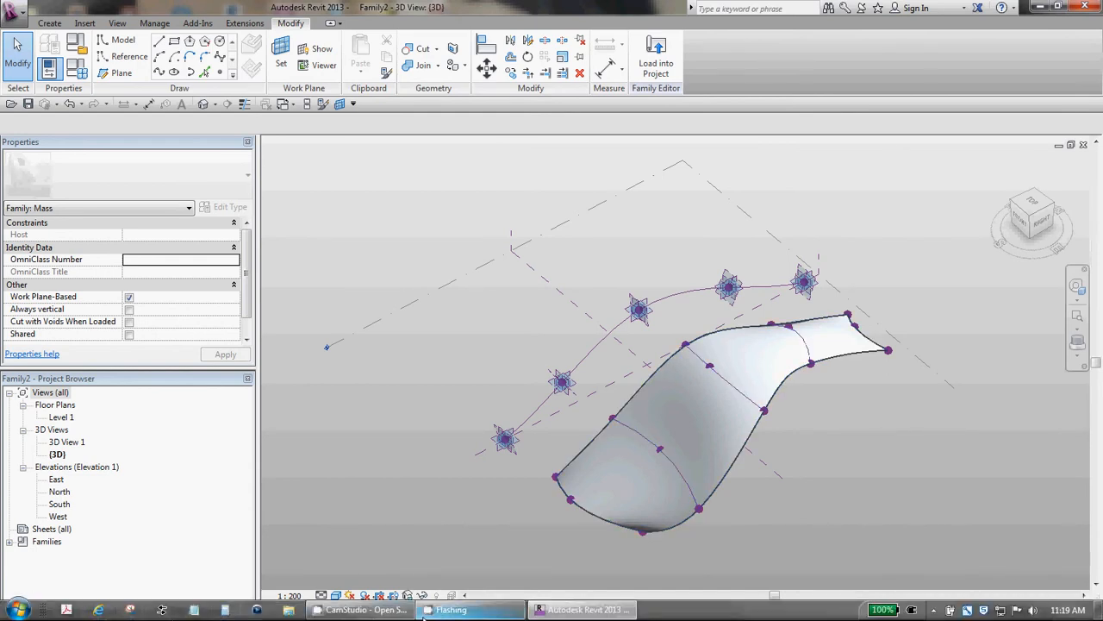